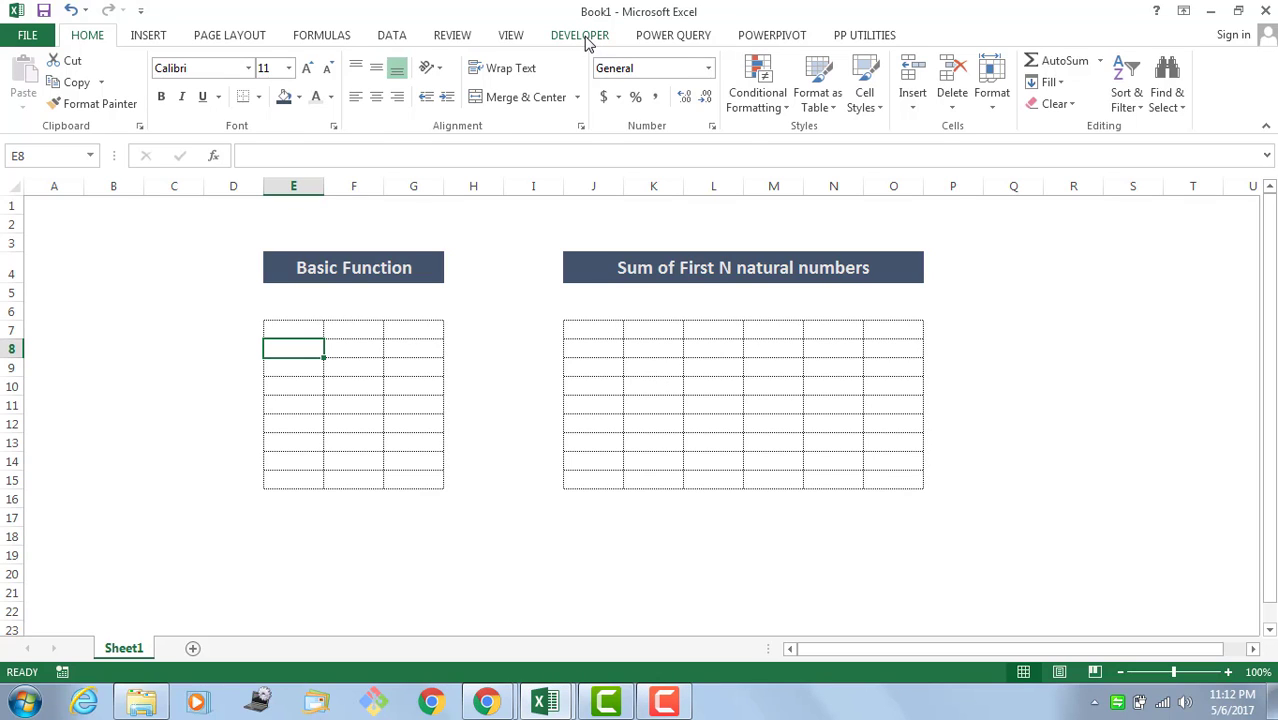
Step: Open Module1's macro code from the Developer features and delete all existing code
click(580, 36)
click(17, 88)
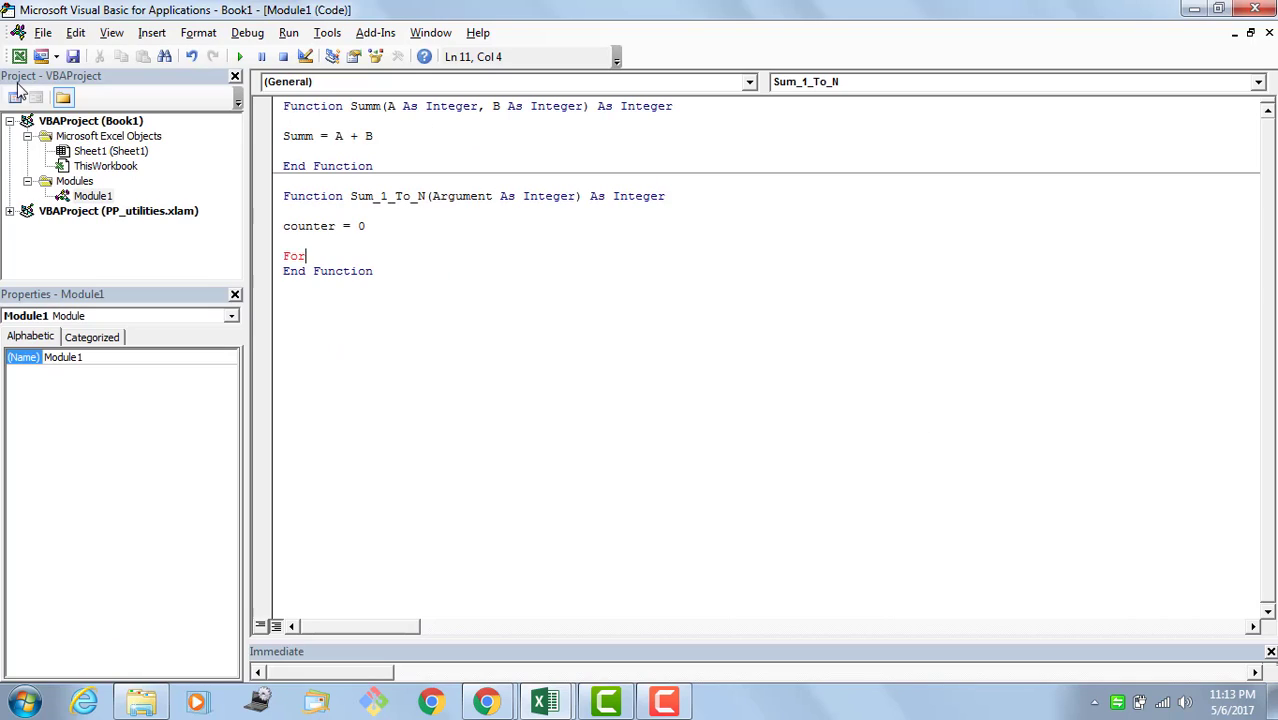
key(ctrl+a)
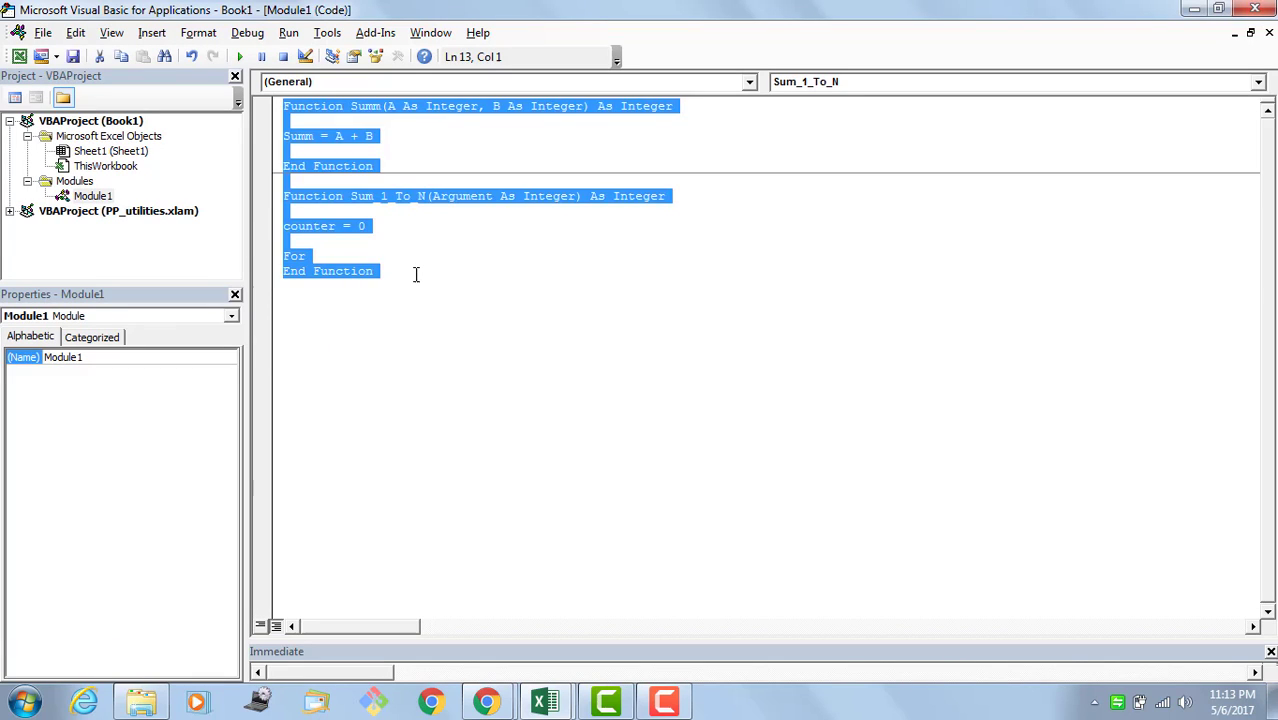
key(Delete)
Step: Write Function Summ(A As Integer, B As Integer) As Integer with the body Summ = A + B
text(Fu)
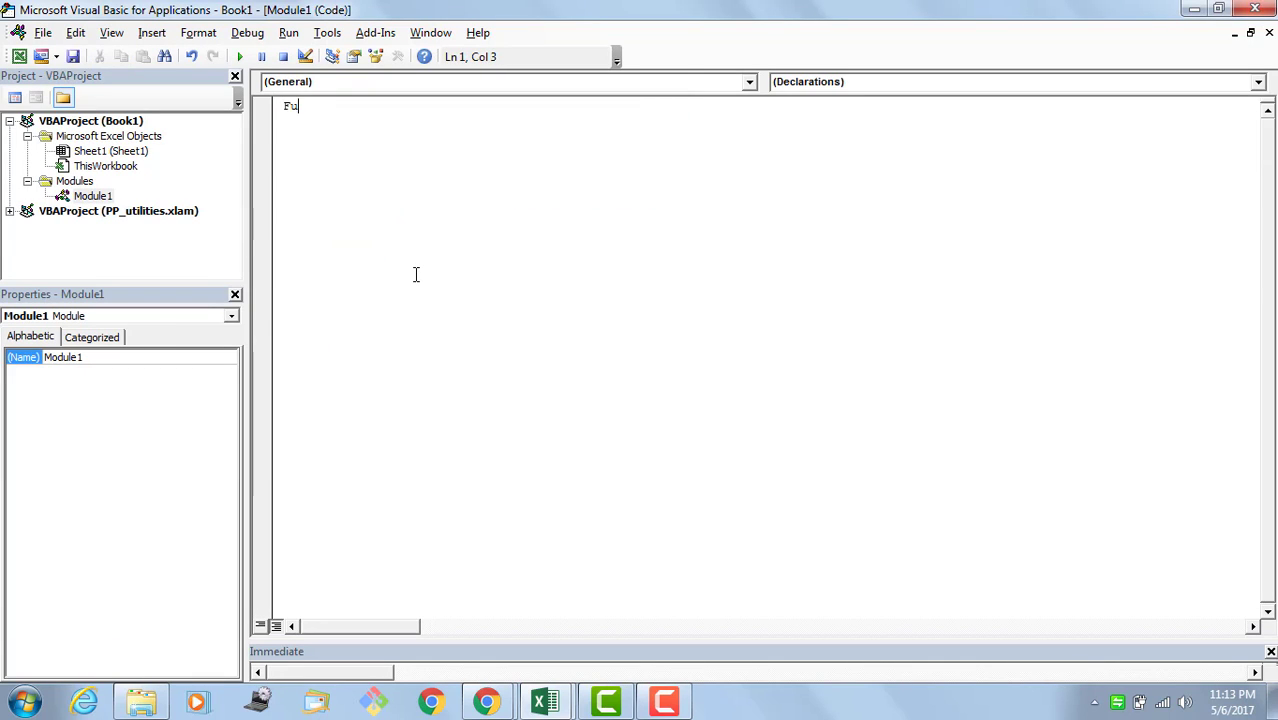
text(nction S)
text(umm)
text((A )
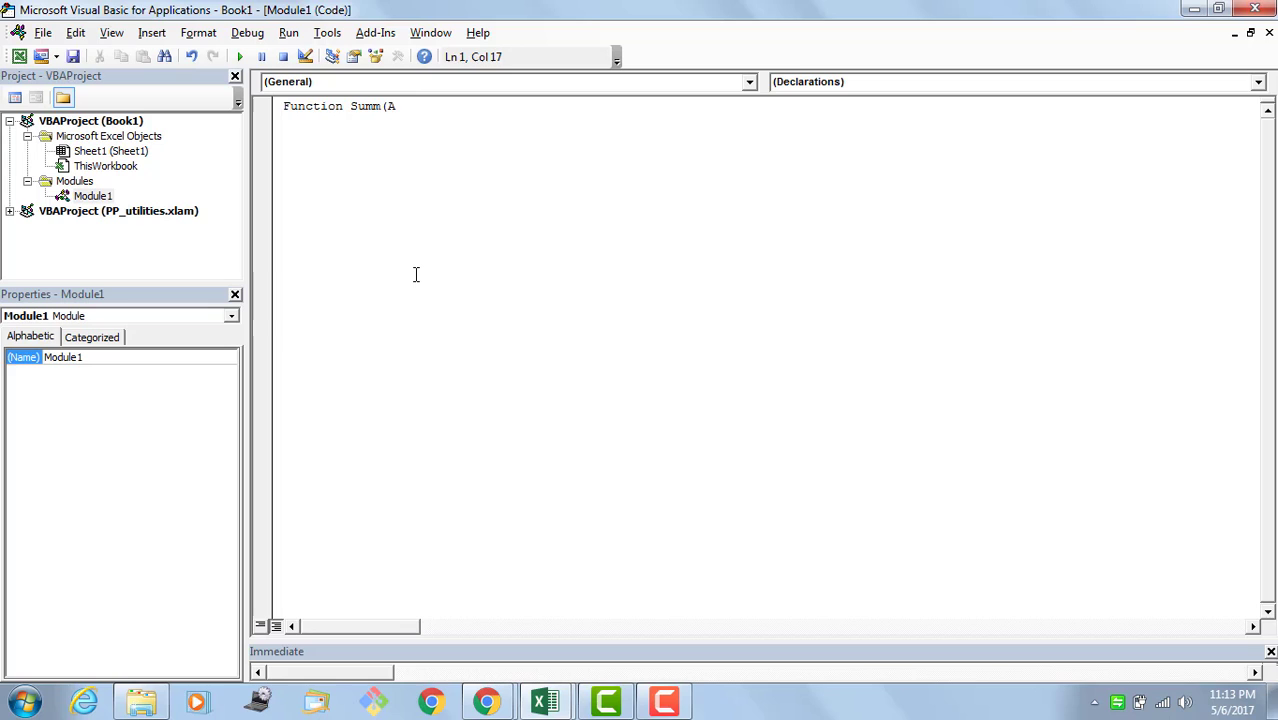
text(As Int)
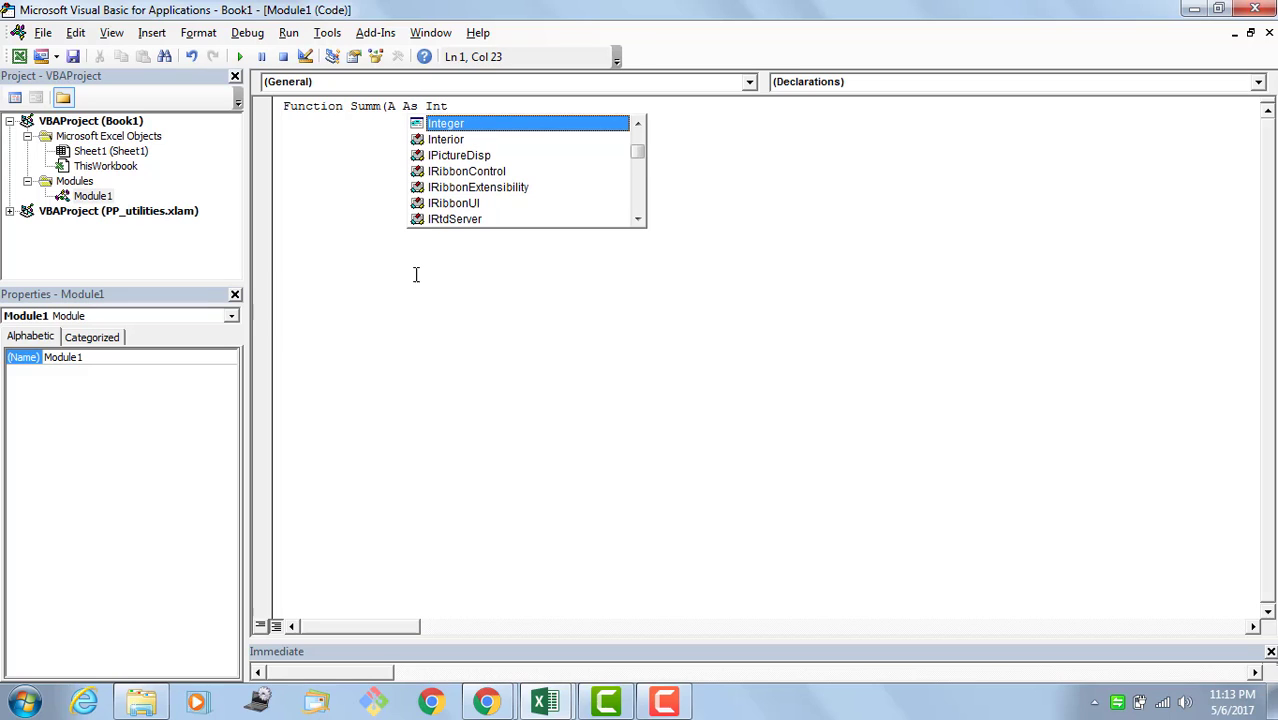
key(Tab)
text(, B )
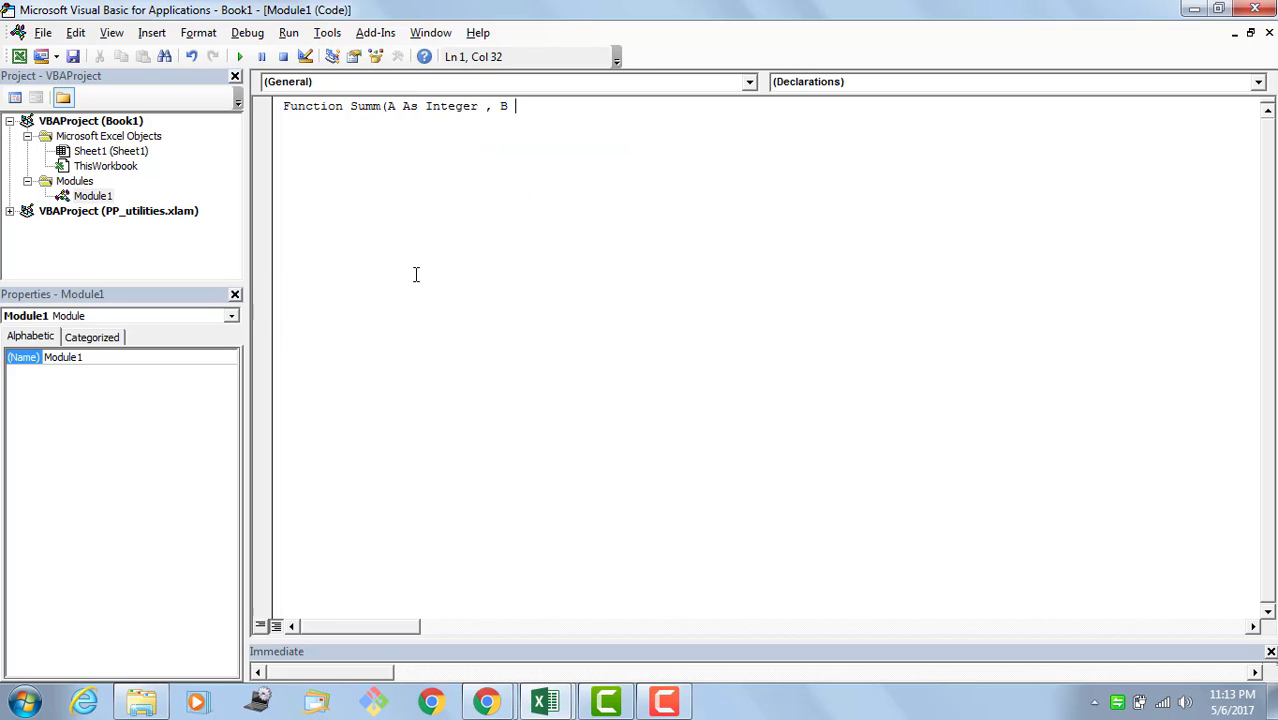
text(As Integer)
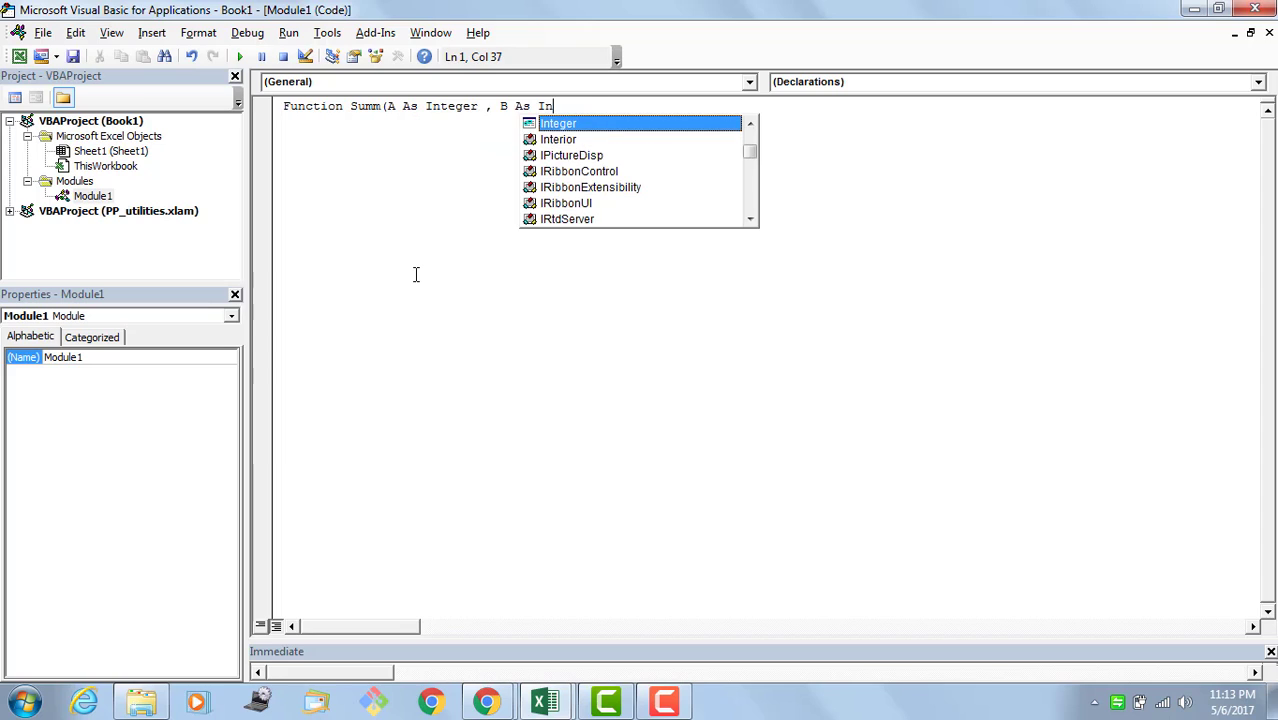
text() )
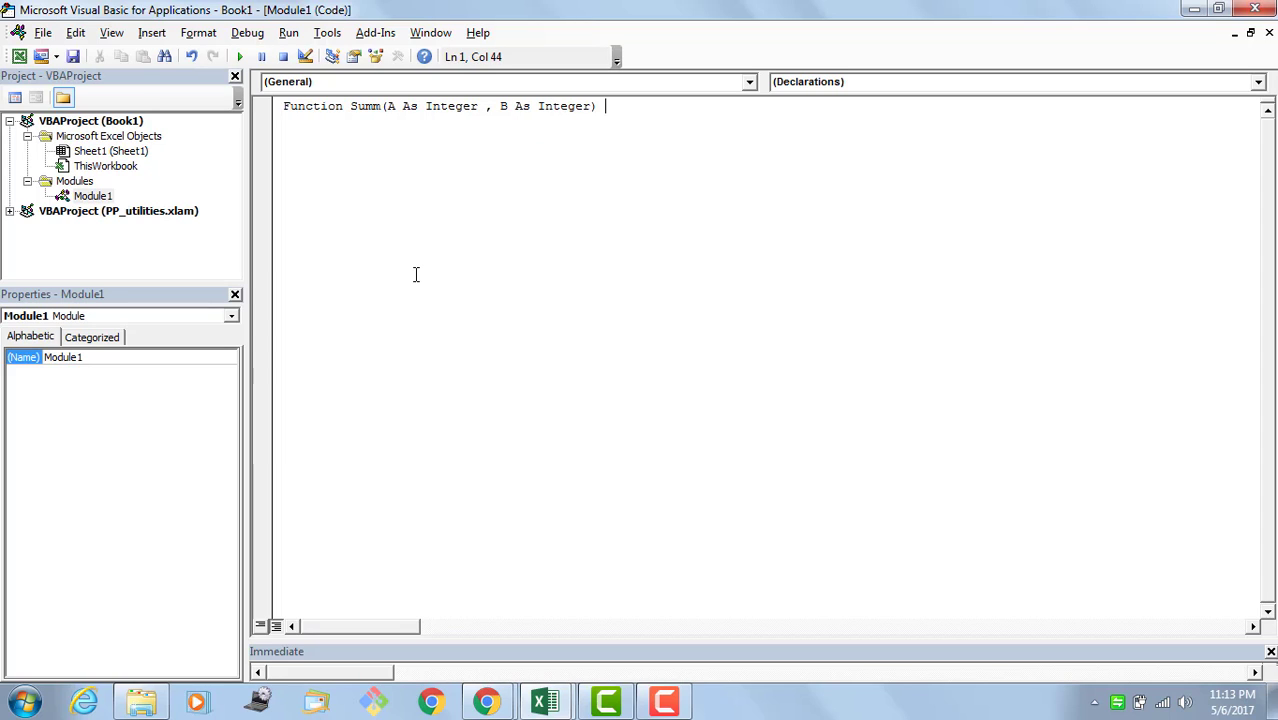
text(As I)
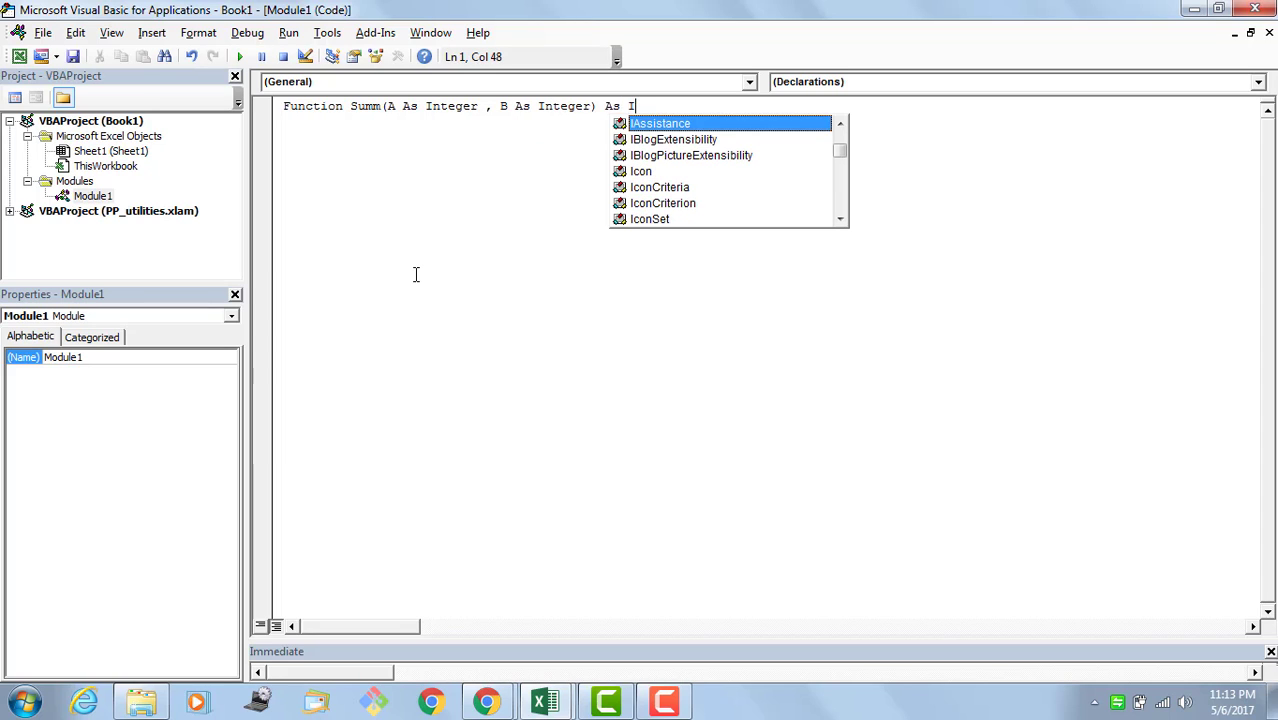
text(nte)
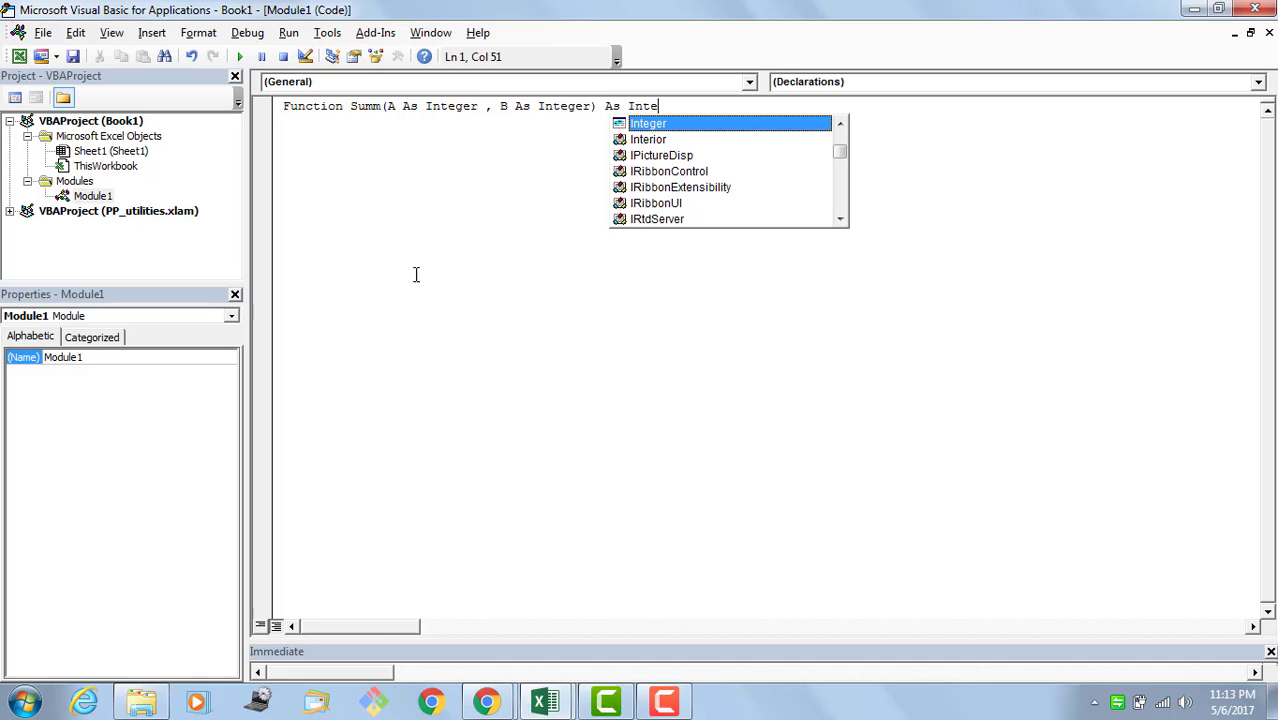
key(Tab)
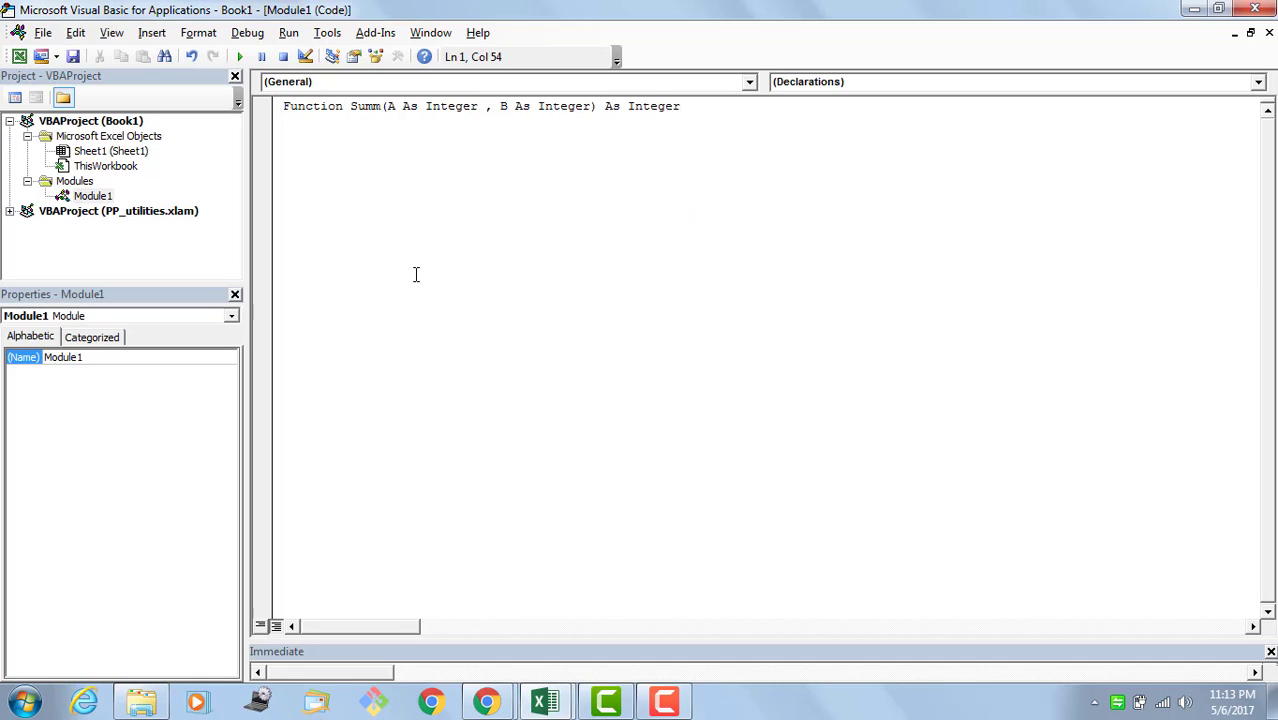
key(Return)
key(Return)
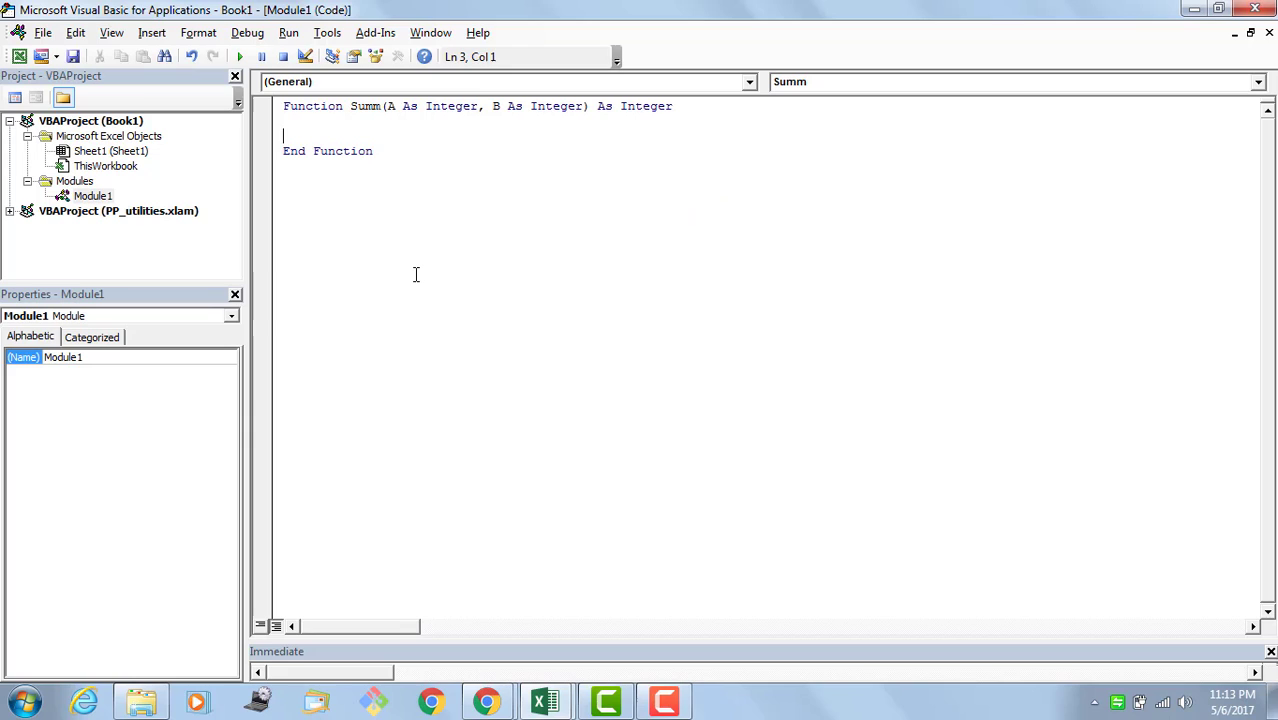
text(Summ )
text(=)
key(BackSpace)
text(= )
text(A + )
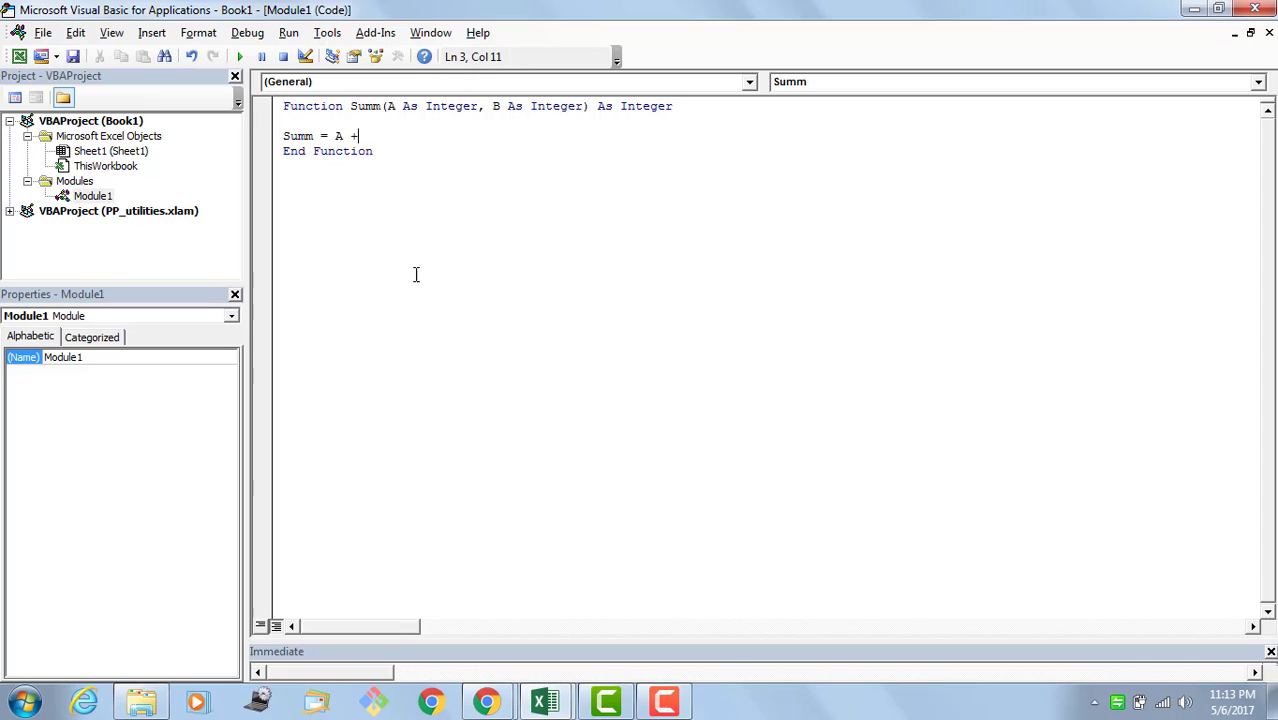
text(B)
key(Return)
Step: Review the Summ header and select the '+ B' part of Summ = A + B
key(Up)
key(Up)
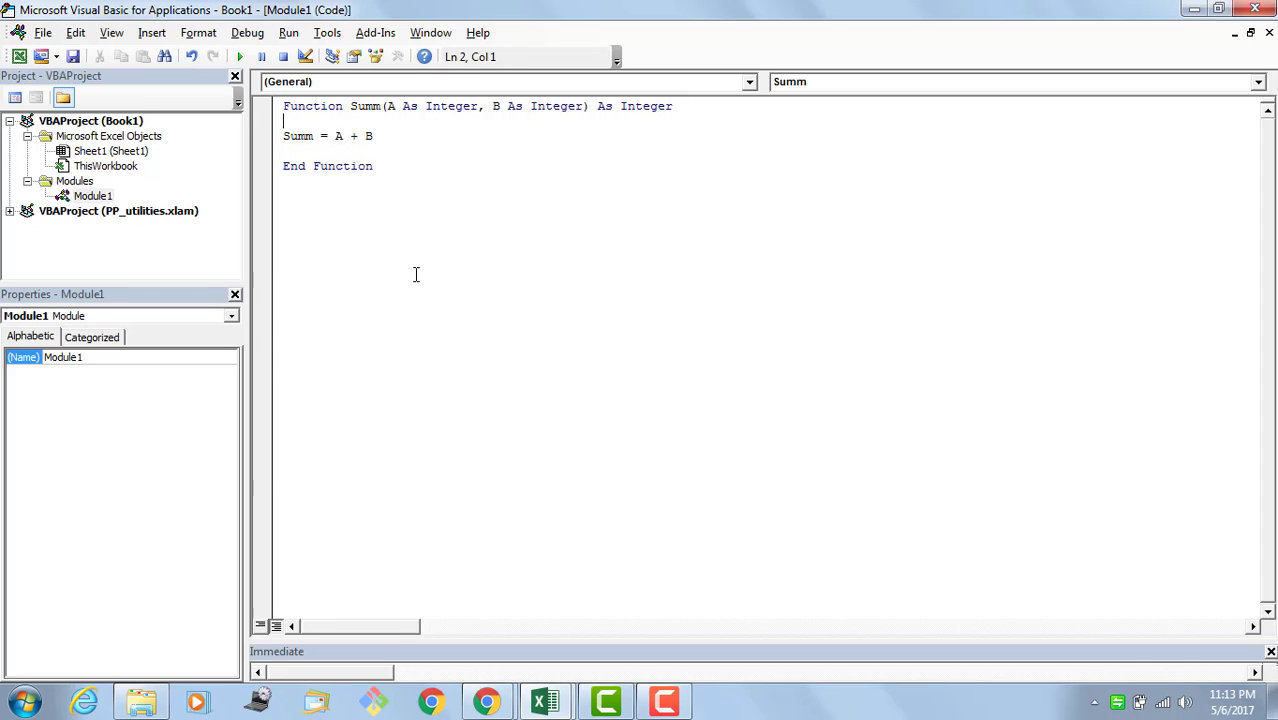
key(Up)
key(End)
key(Left)
key(Left)
key(Left)
key(Left)
key(Left)
key(Left)
key(Left)
key(Down)
key(Down)
key(End)
key(shift+Left)
key(shift+Left)
key(shift+Left)
key(shift+Left)
key(shift+Left)
Step: Back in Excel, enter =Summ(2,5) in cell E9, which returns 7
key(alt+Tab)
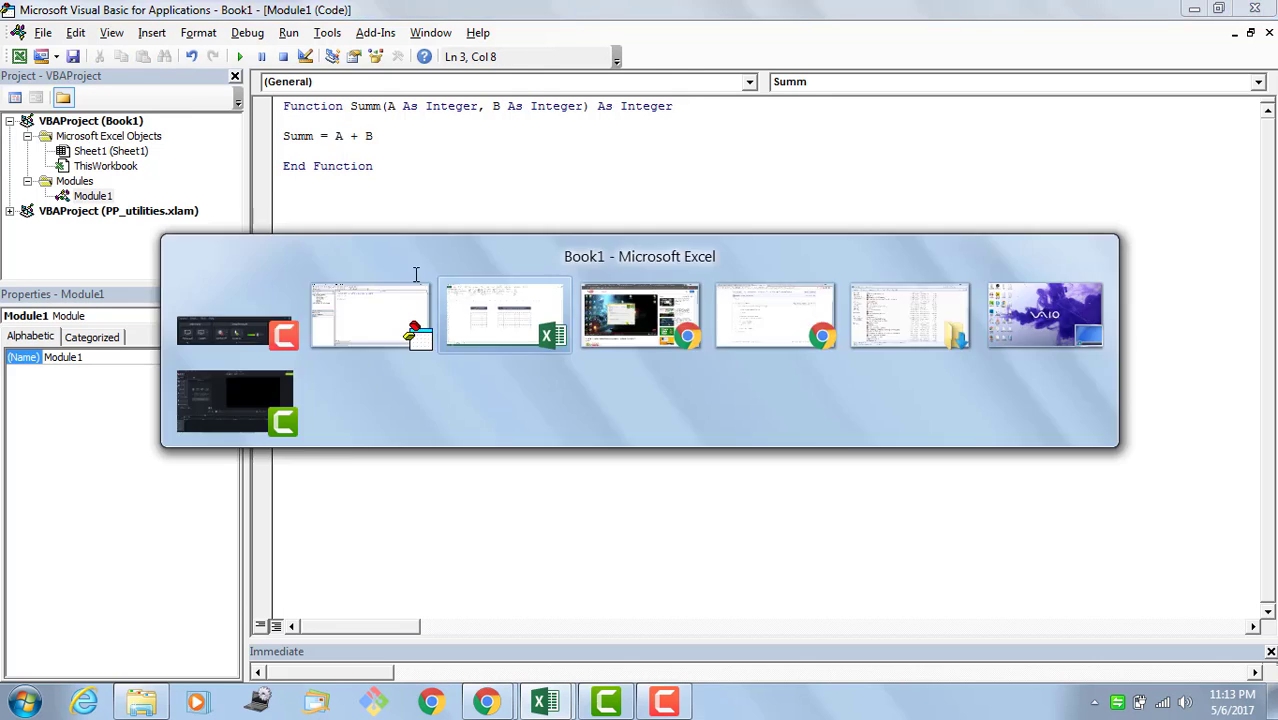
text(=su)
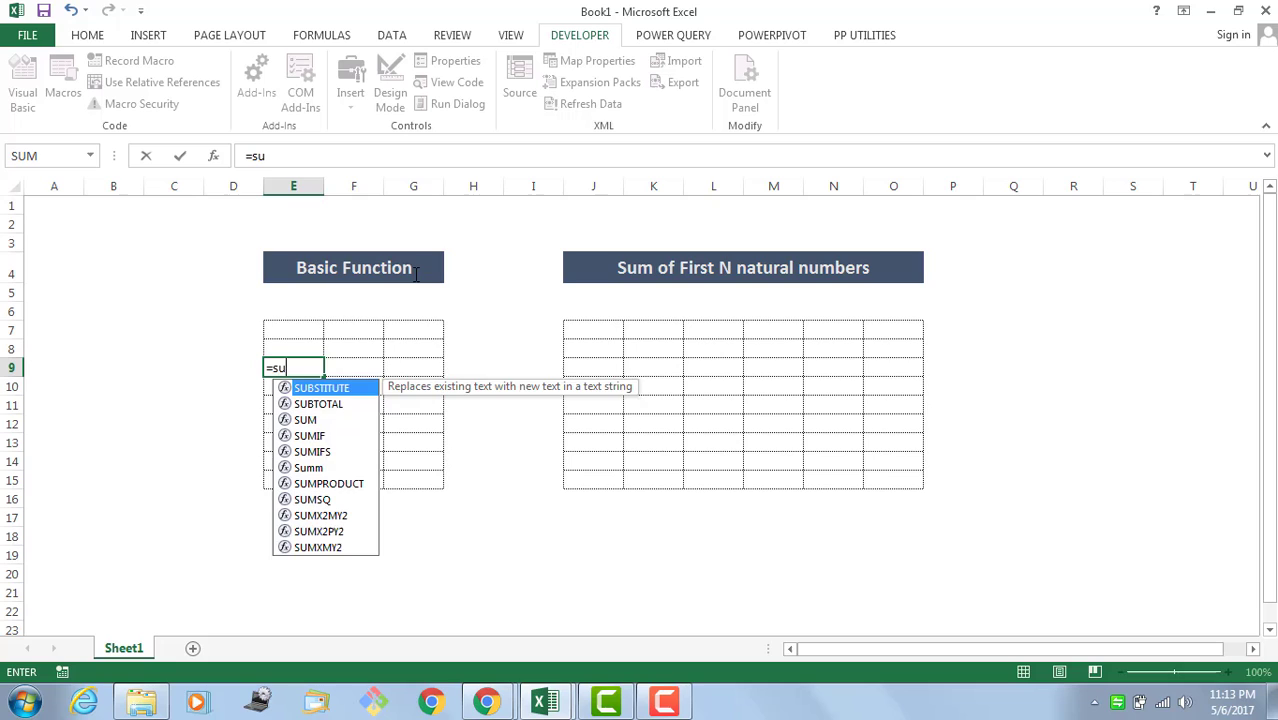
text(m)
key(Down)
key(Down)
key(Down)
key(Tab)
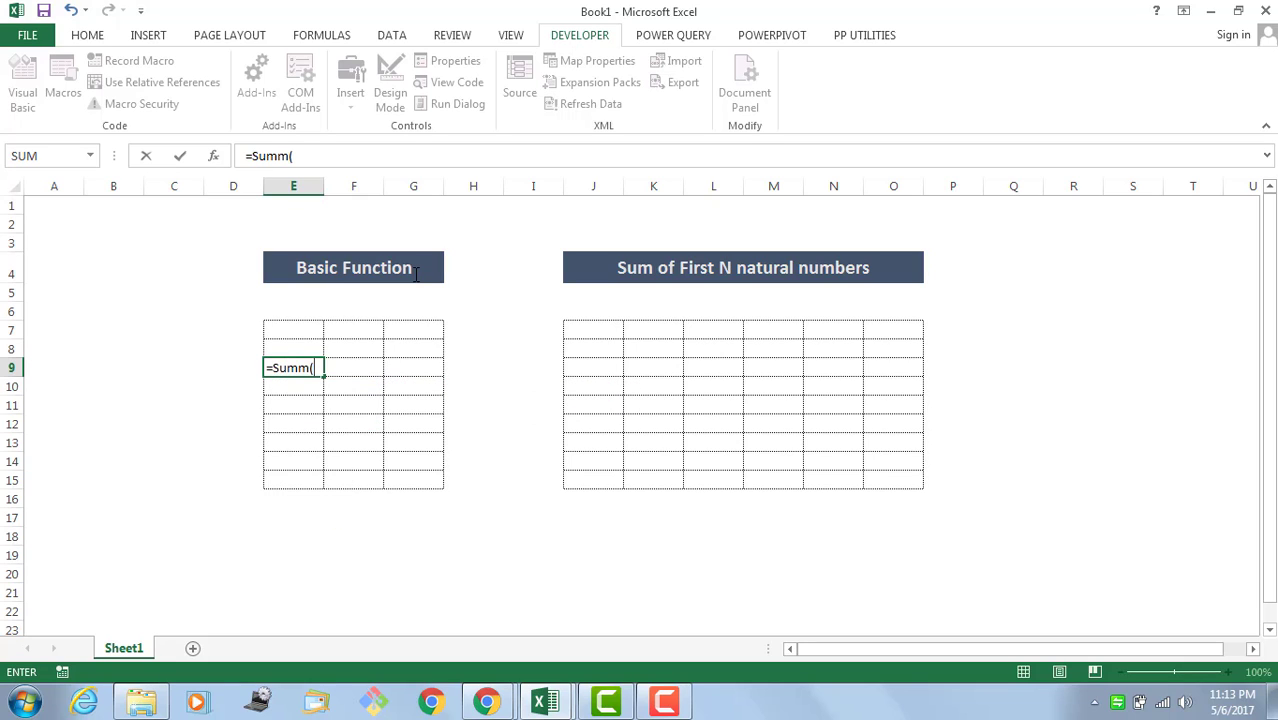
text(2,5)
text())
key(Return)
key(Up)
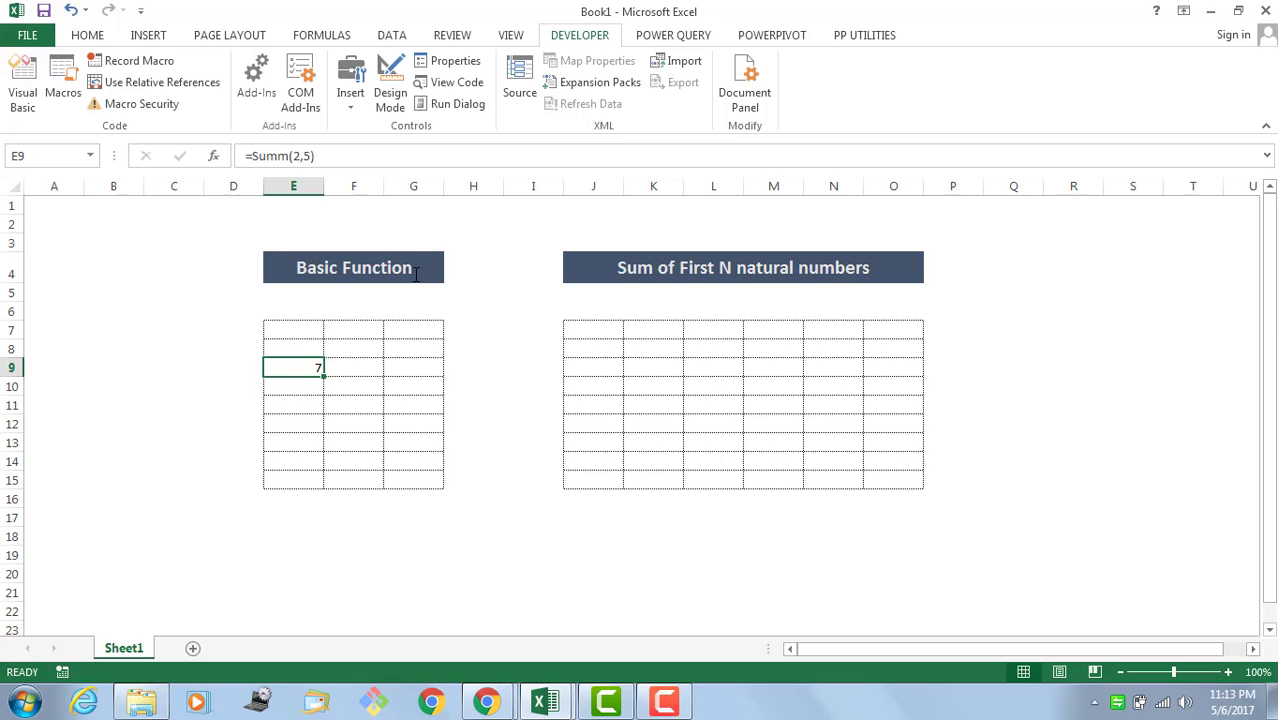
Step: Enter 1, 2 and 3 into cells J9, K9 and L9 of the Sum of First N table
key(Right)
key(Right)
key(Right)
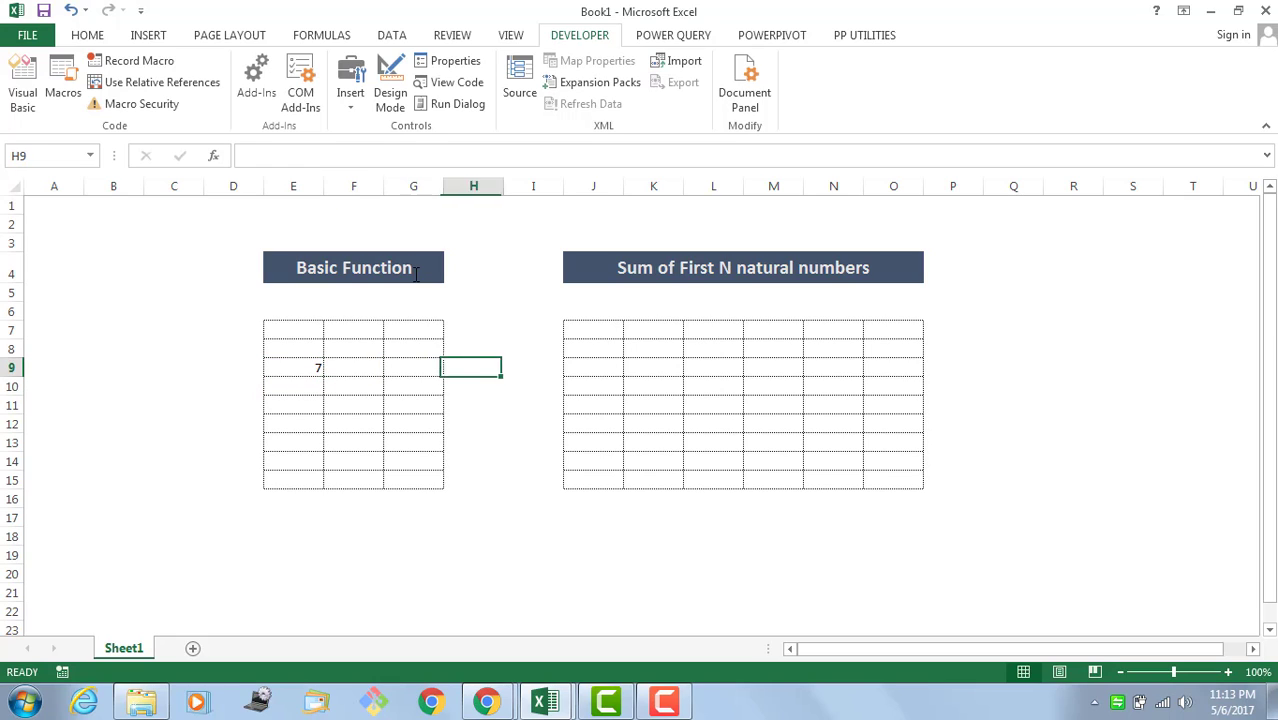
key(Right)
key(Right)
key(Right)
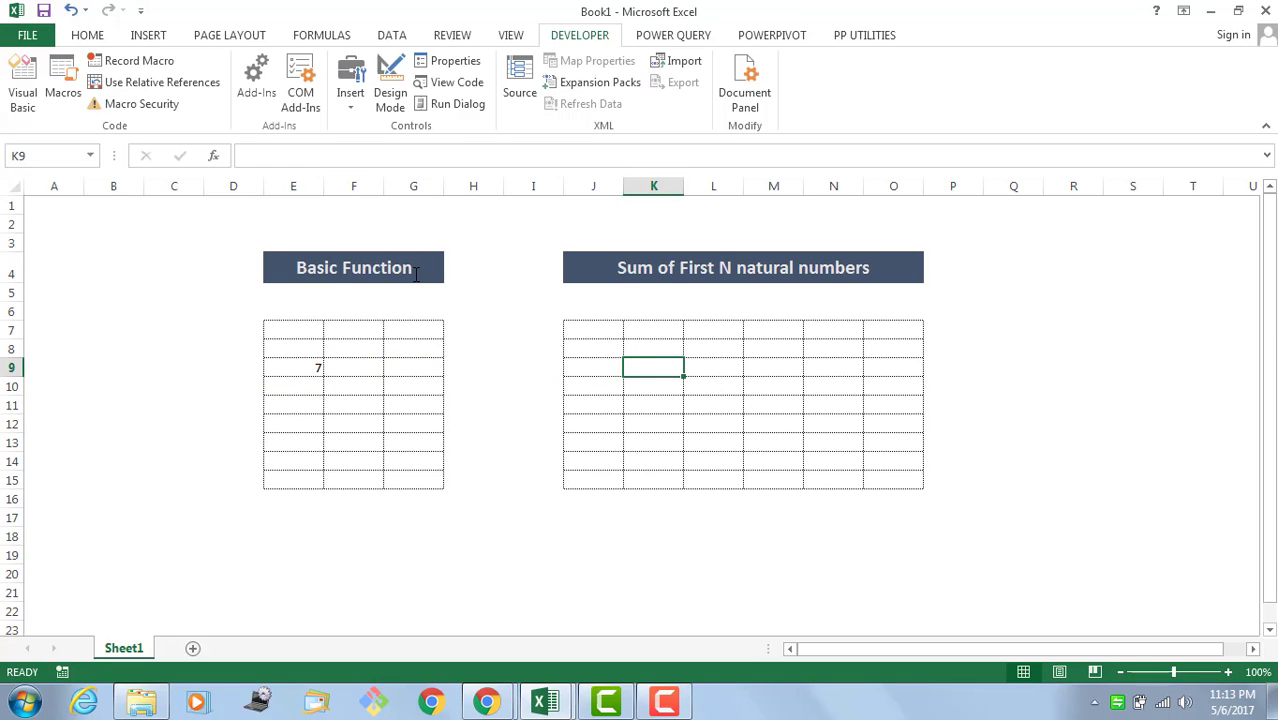
key(Left)
key(Left)
key(Right)
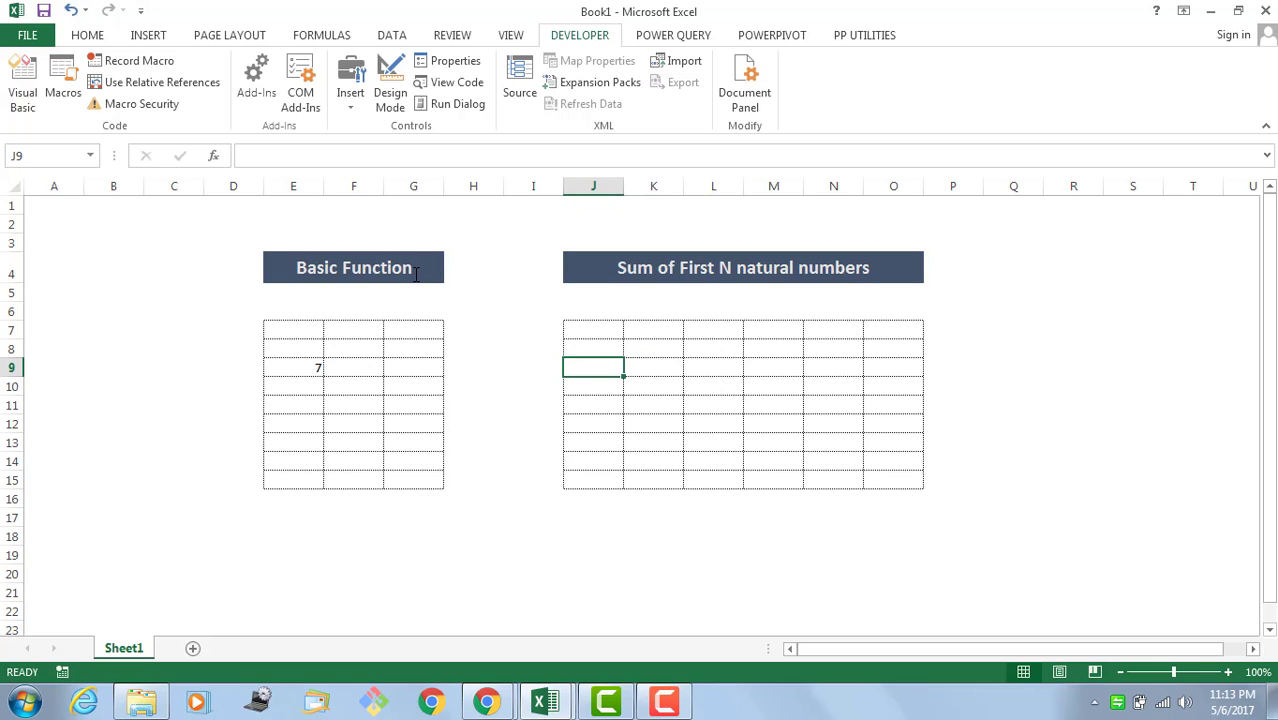
text(1)
key(Right)
text(2)
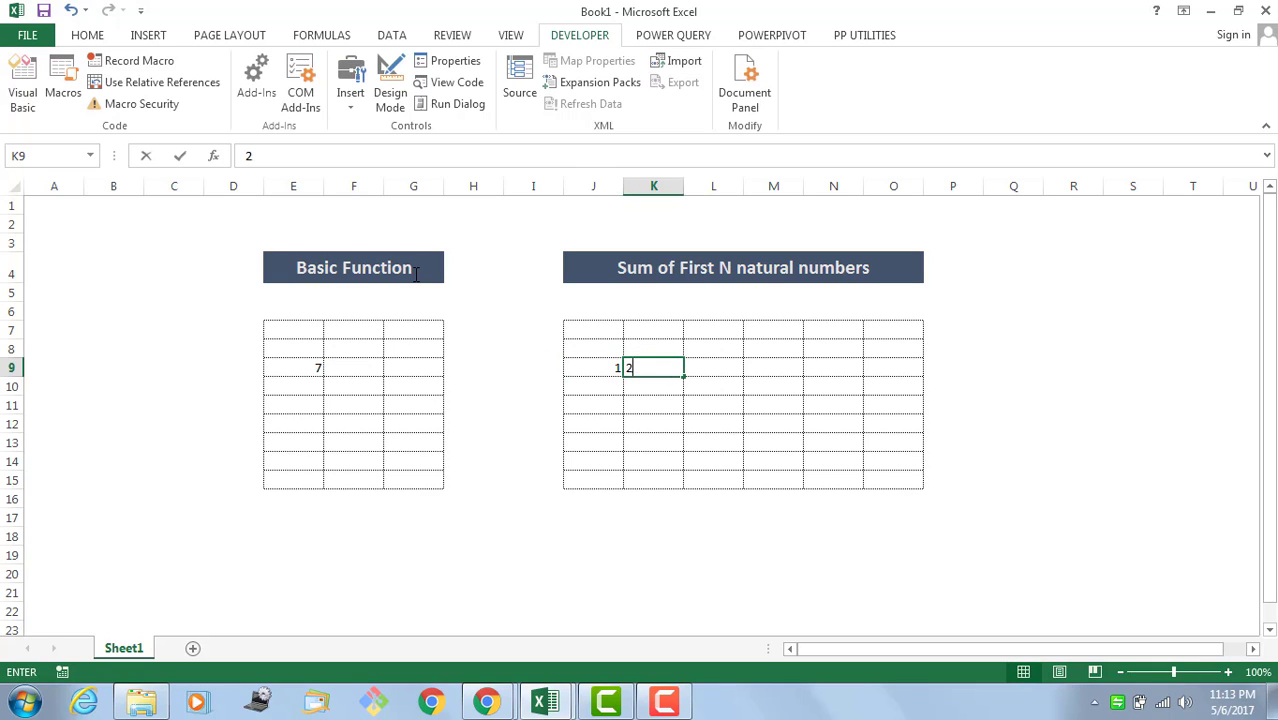
key(Right)
text(3)
key(Return)
key(Left)
key(Left)
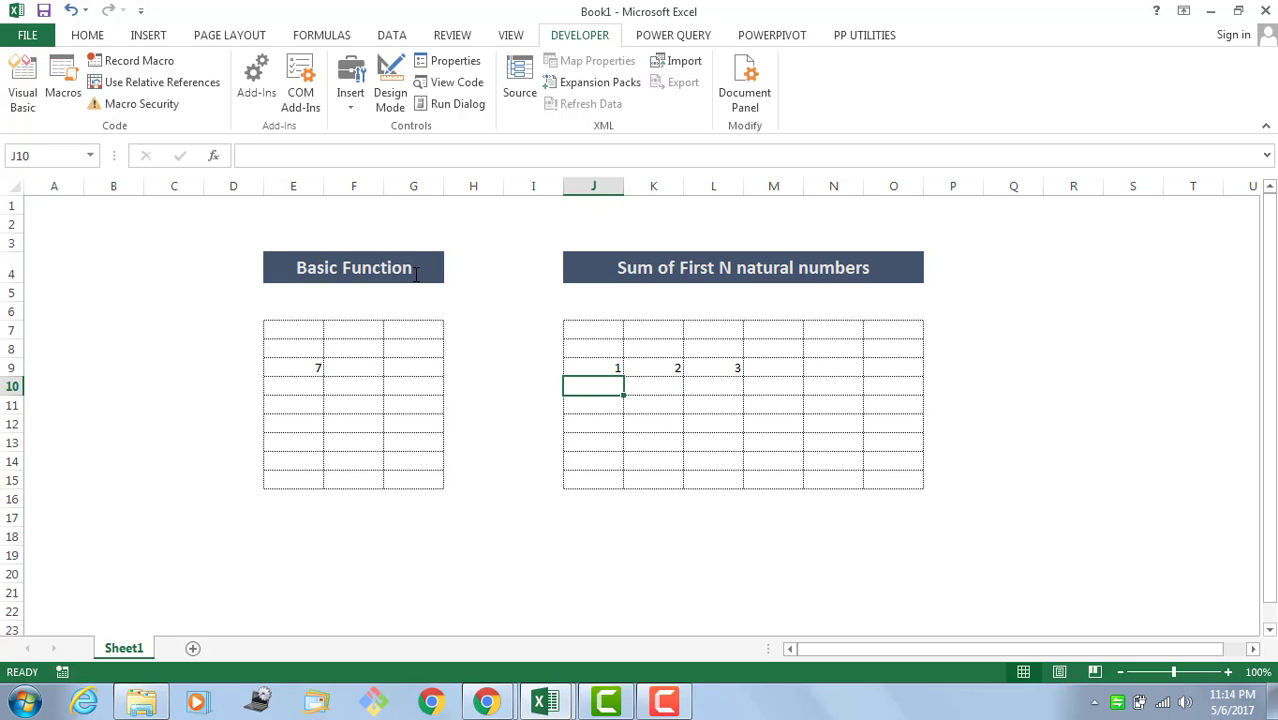
key(Down)
key(Right)
Step: Cancel the partly typed =sum formula in cell K11
text(=)
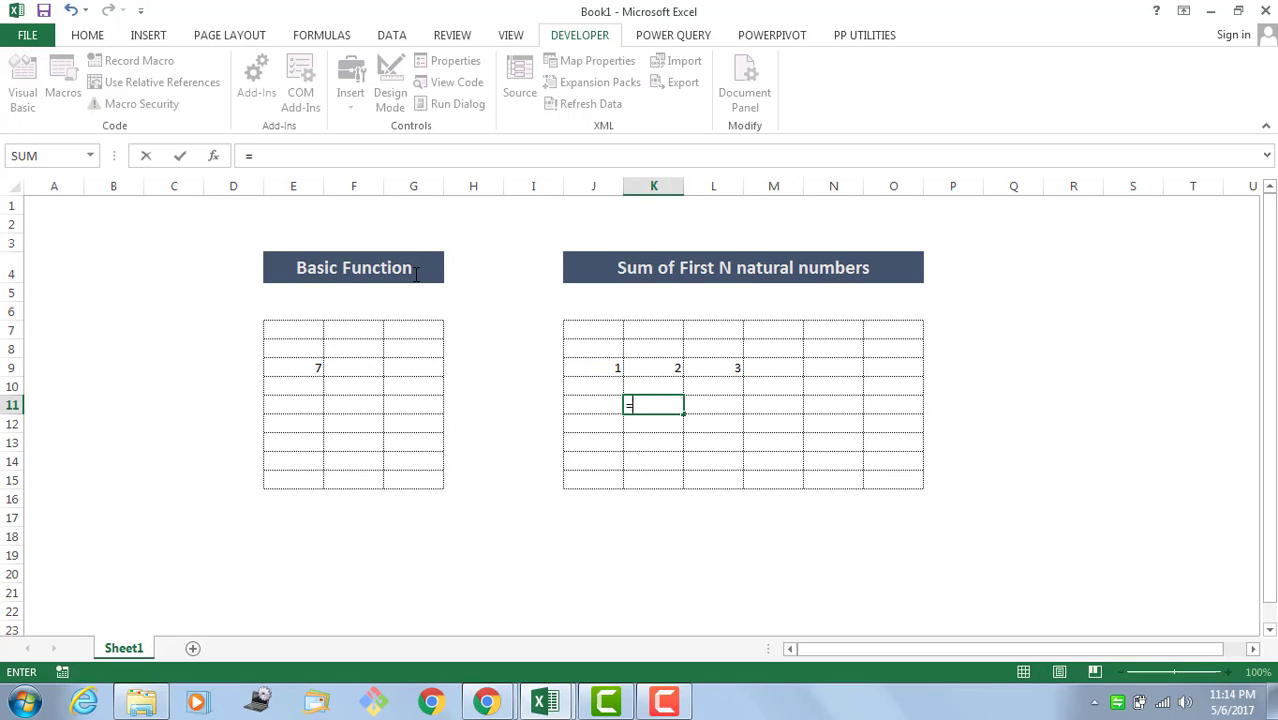
text(sum)
key(BackSpace)
key(BackSpace)
key(Escape)
Step: Below Summ, add the header Function Sum_1_TO_N(Nth_Argument As Integer) As Integer
key(alt+F11)
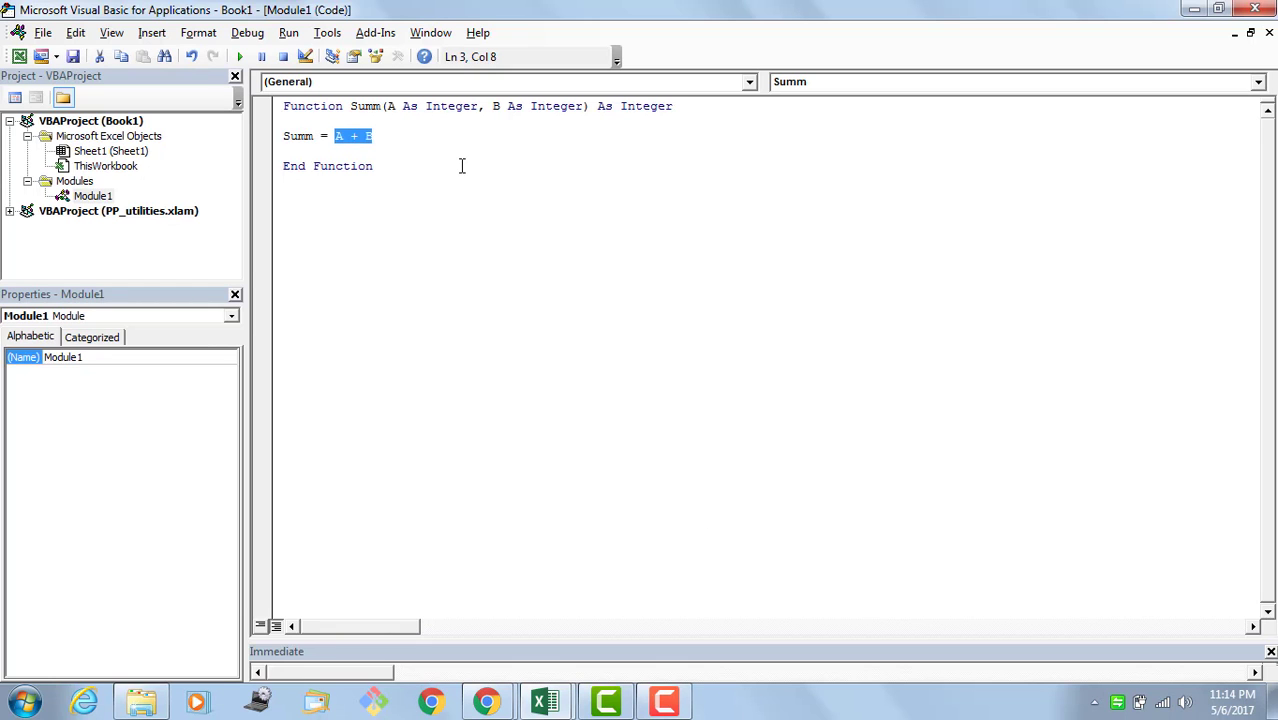
click(462, 166)
key(Return)
key(Return)
text(Fu)
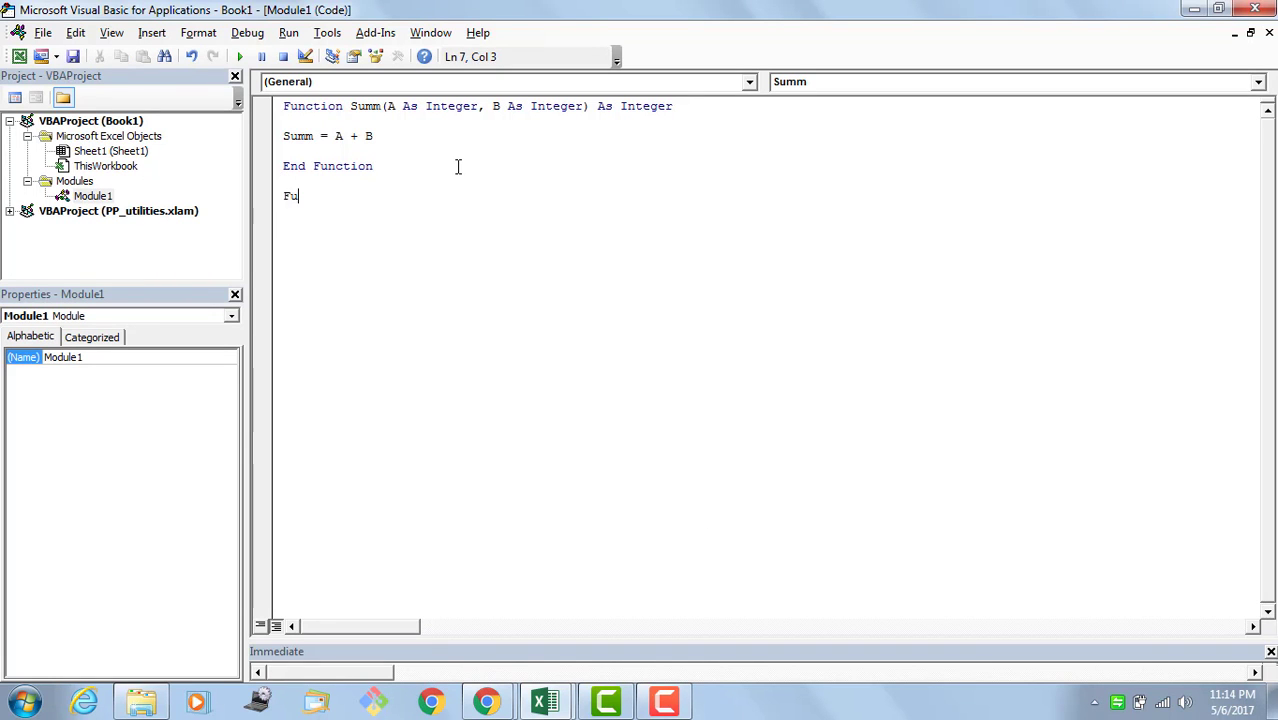
text(nction Sum)
text(_1_)
text(TO_N)
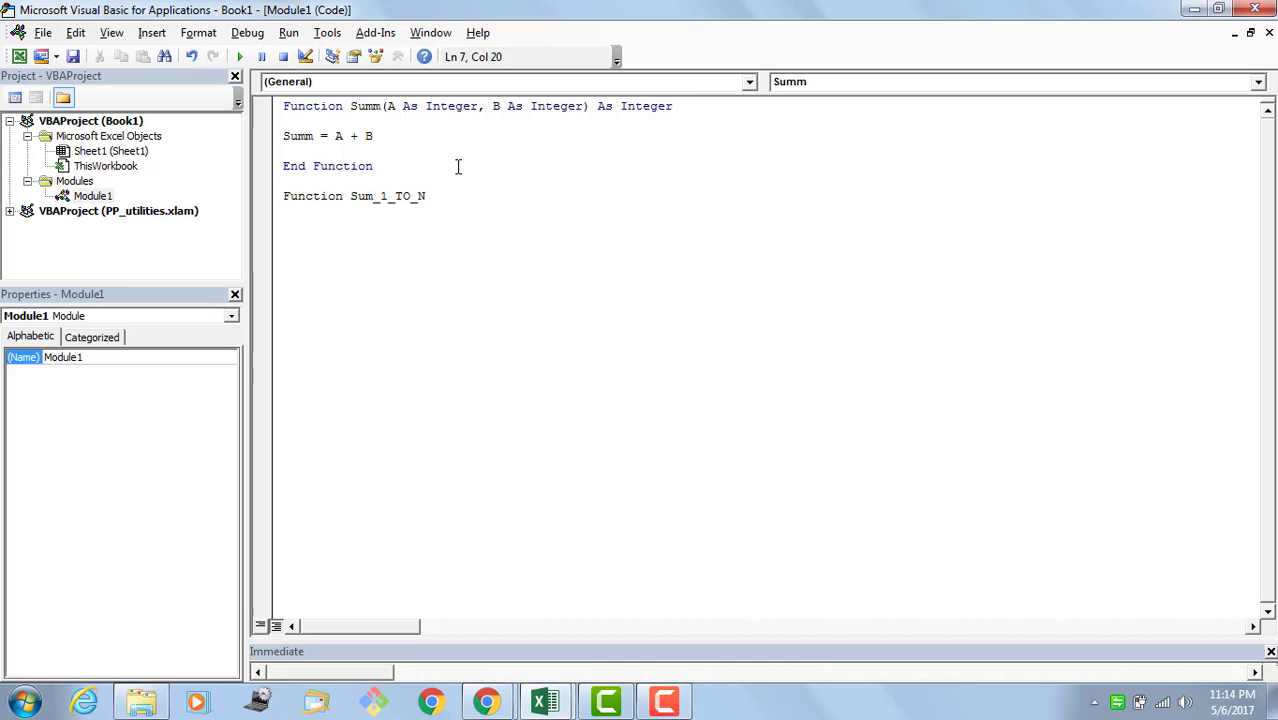
text(()
text(Ar)
text(gum)
key(BackSpace)
key(BackSpace)
key(BackSpace)
key(BackSpace)
text(N)
text(th_Argu)
text(ment As )
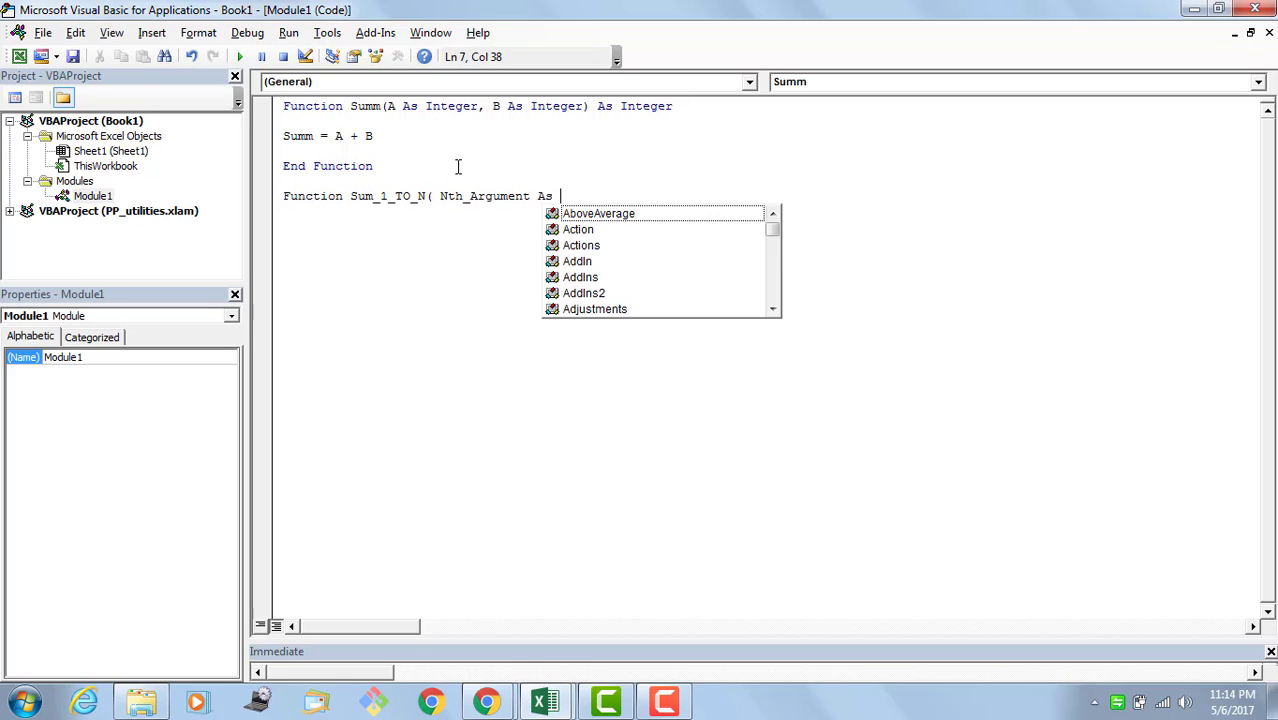
text(Integer))
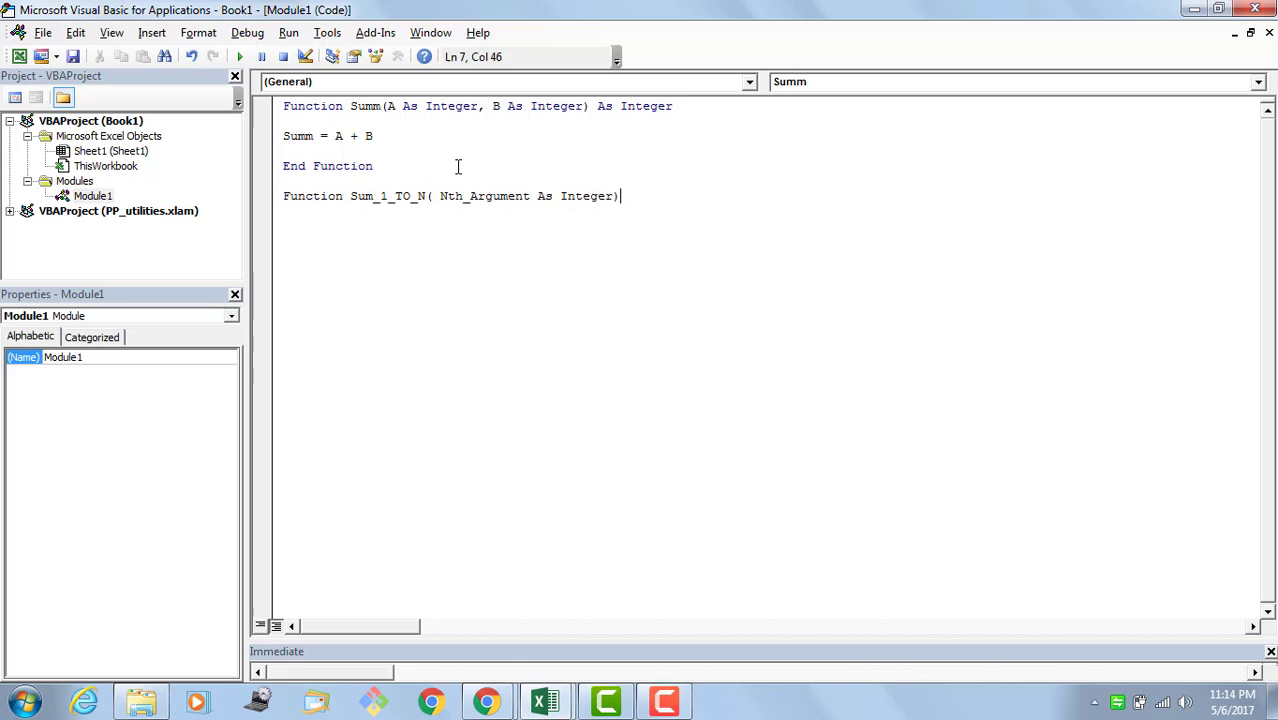
text( As In)
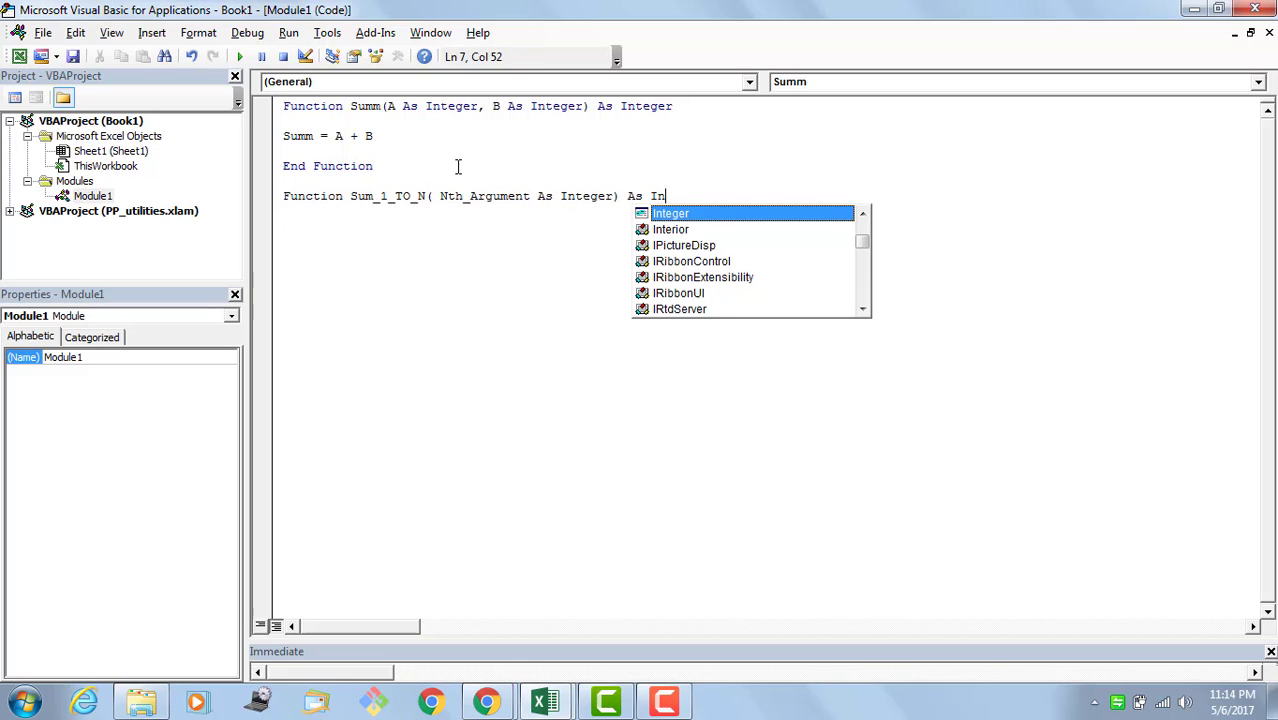
key(Return)
Step: Start Sum_1_TO_N's body with Counter = 0 and a For i = 1 To Nth_Argument line
key(Return)
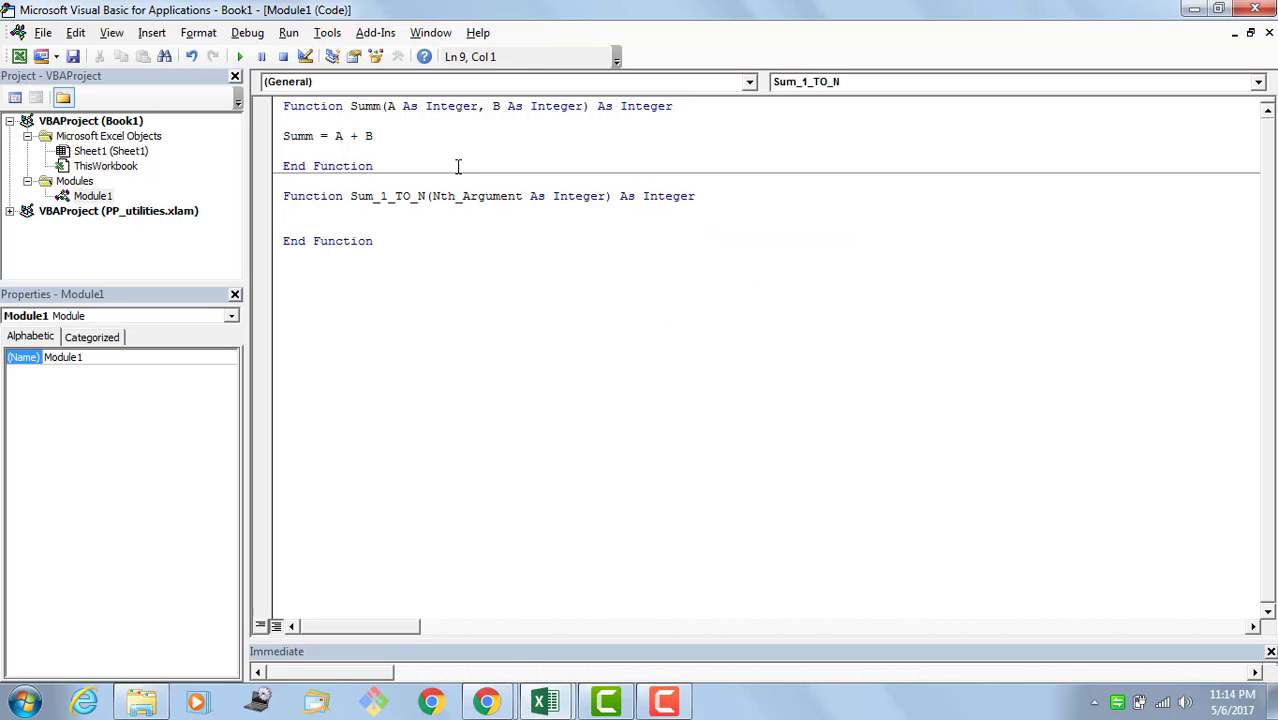
text(C)
text(ounter = )
text(0)
key(Return)
key(Return)
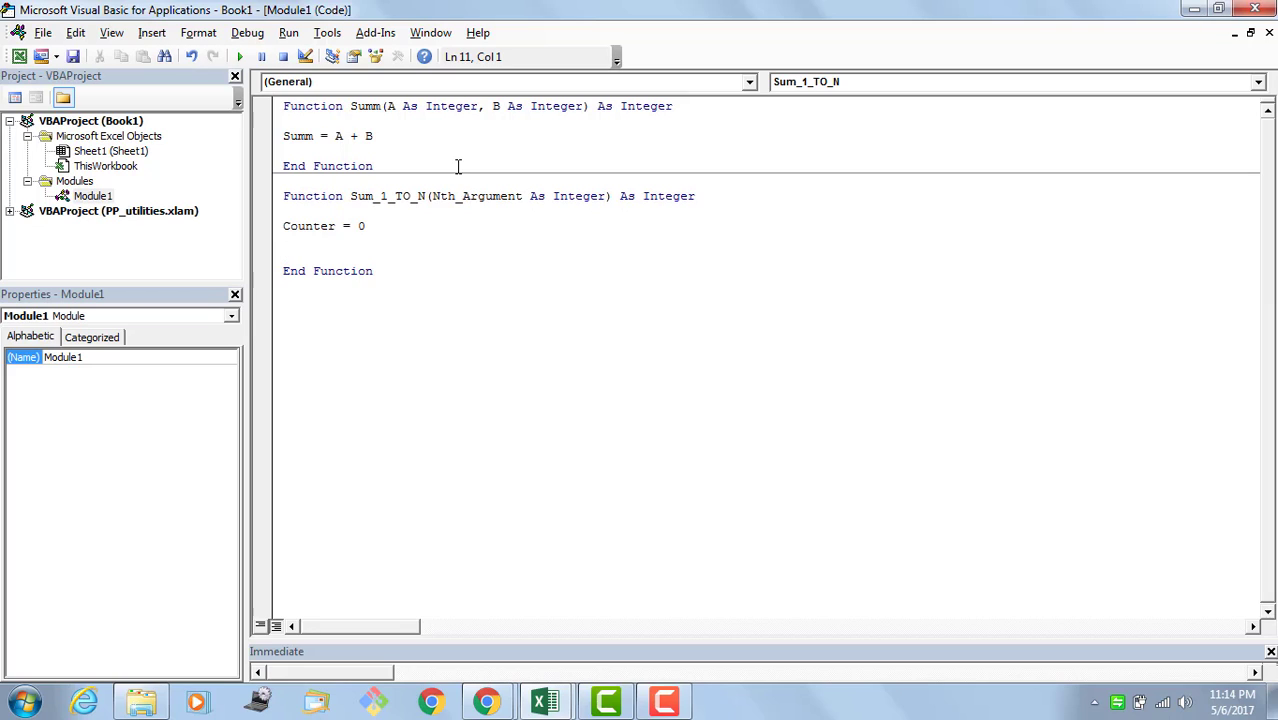
text(Fo)
text(r i=)
text(1 )
text(to)
text(Nth)
text(_Argum)
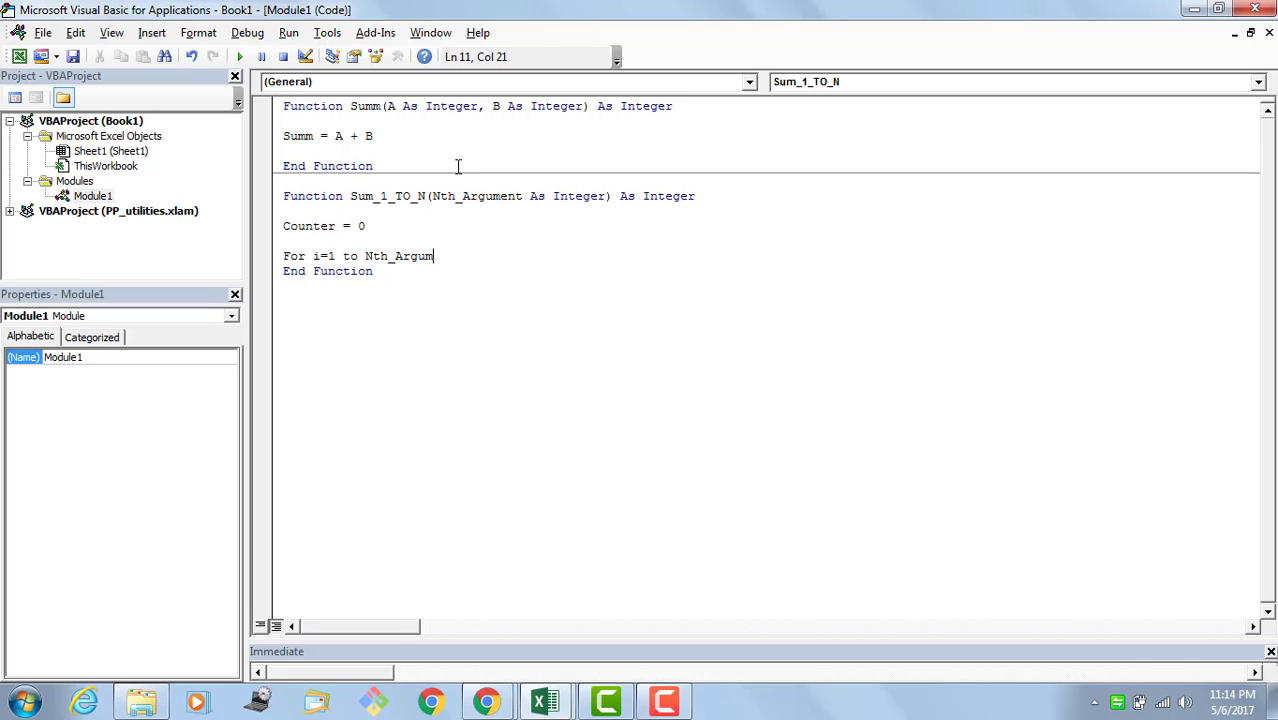
text(ent)
Step: Fill the loop with Counter = Counter + i and close it with Next
key(Return)
key(Tab)
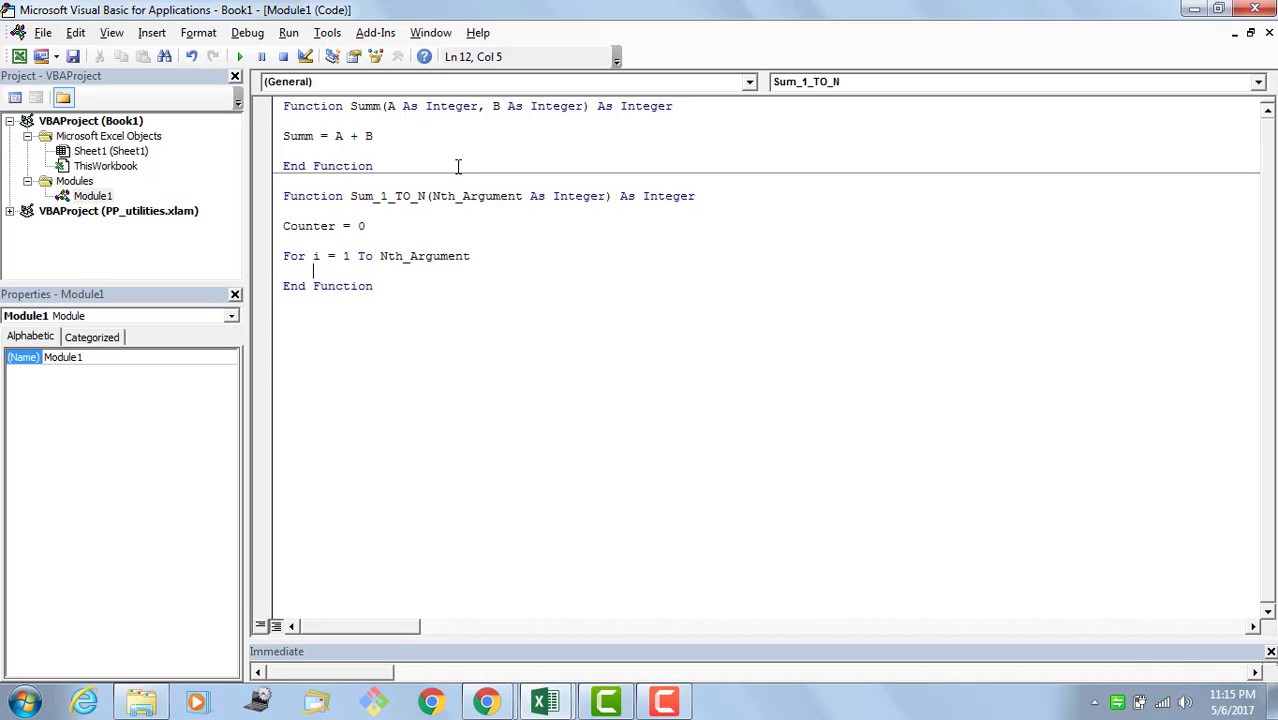
text(Coun)
text(ter = C)
text(ounter )
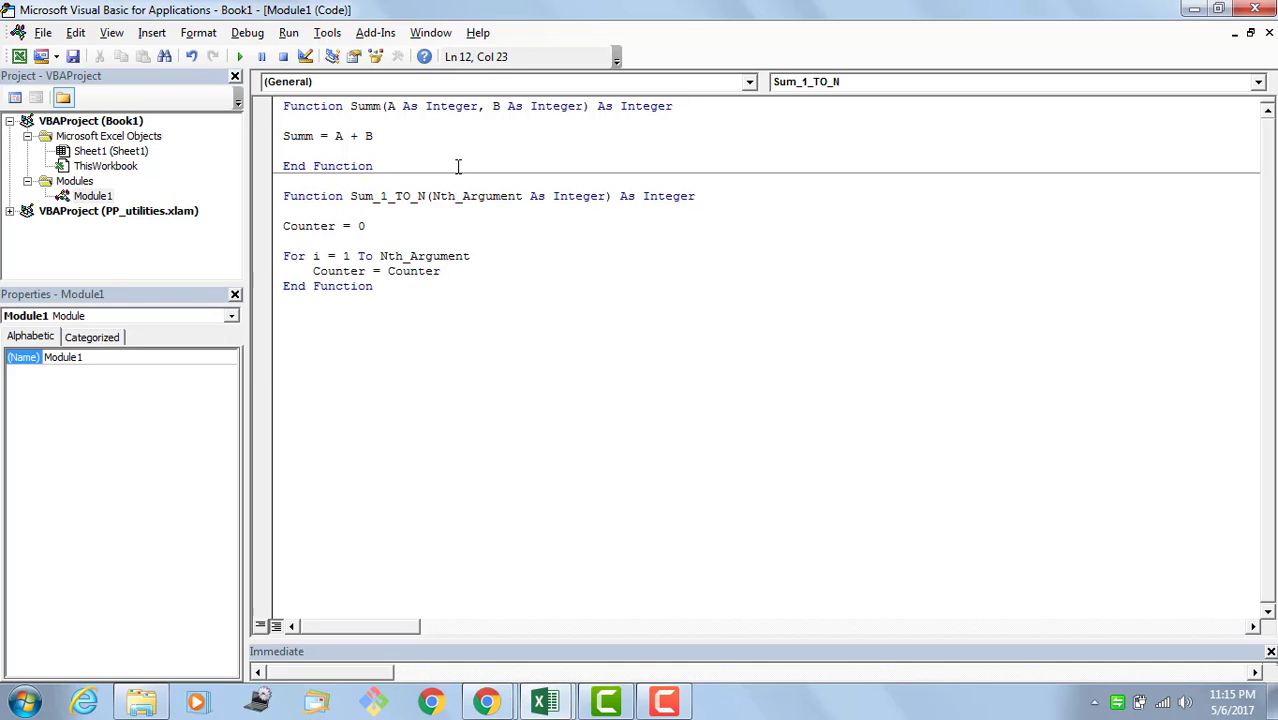
text(+ )
text(i)
key(Return)
key(BackSpace)
text(N)
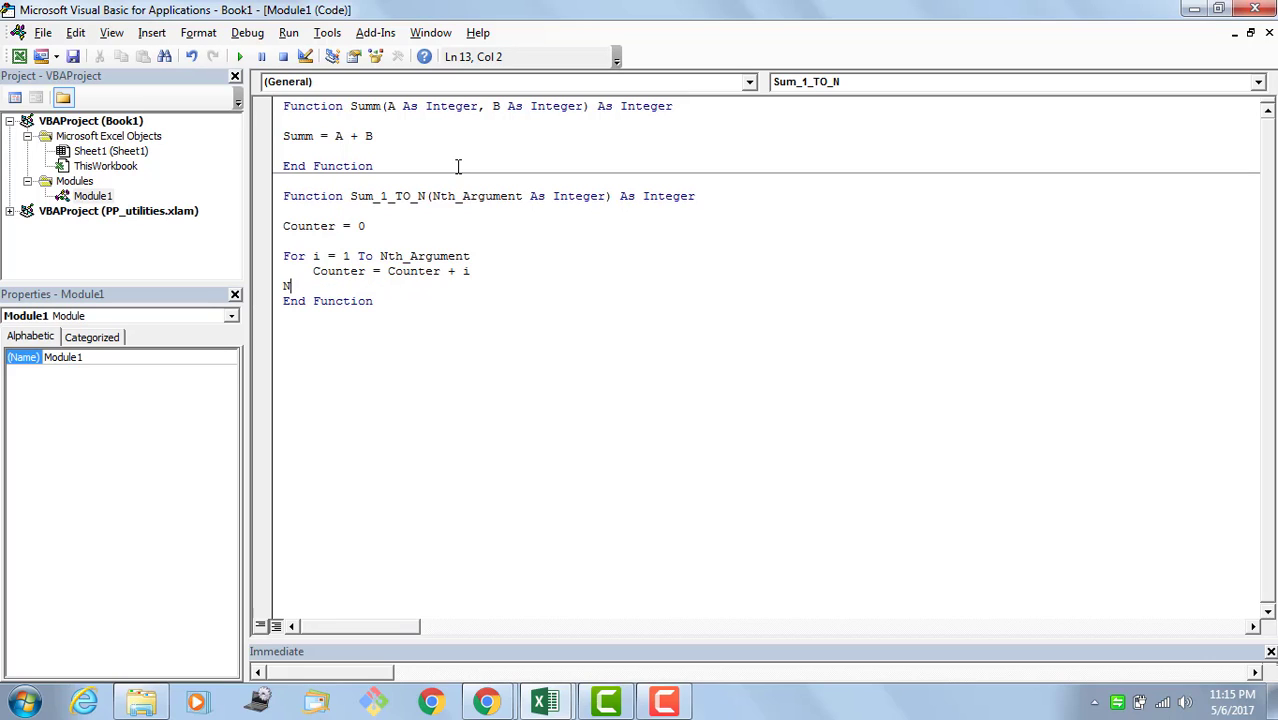
text(ext)
Step: Finish the function with the return line Sum_1_TO_N = Counter
key(Up)
key(shift+Right)
key(shift+Right)
key(shift+Right)
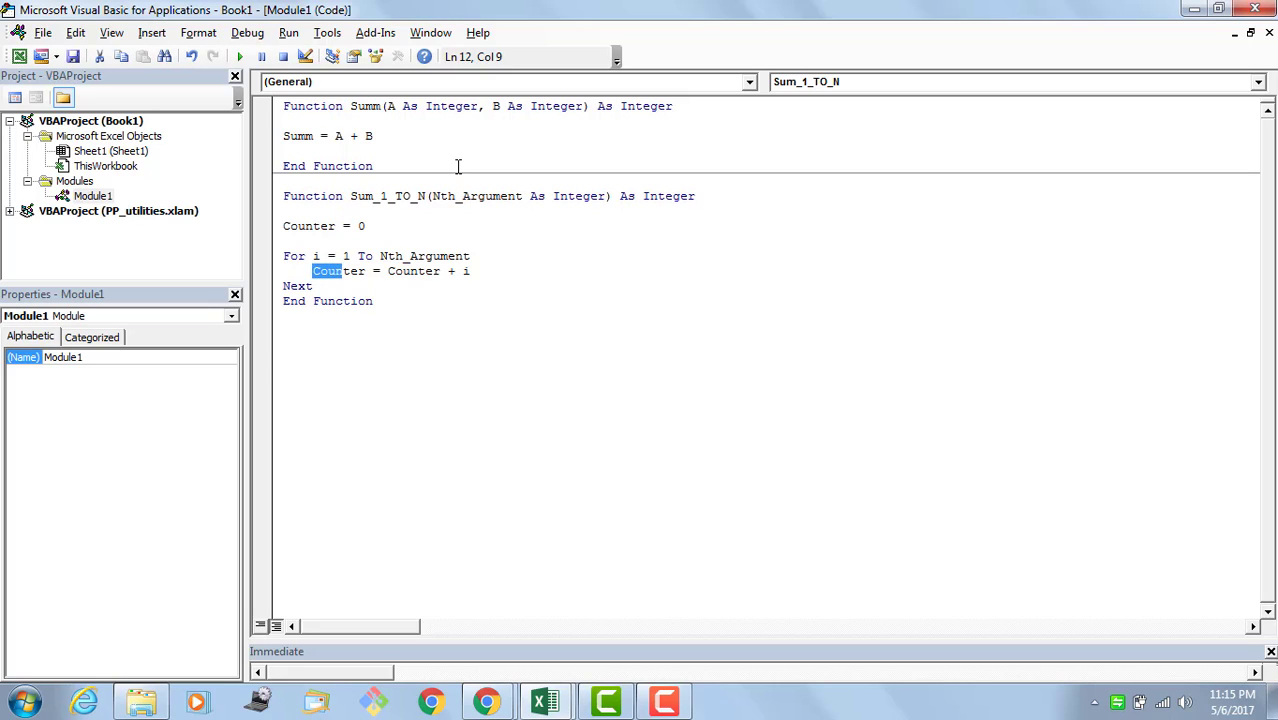
key(shift+Right)
key(shift+Right)
key(shift+Right)
key(shift+Right)
key(Down)
key(Return)
key(Return)
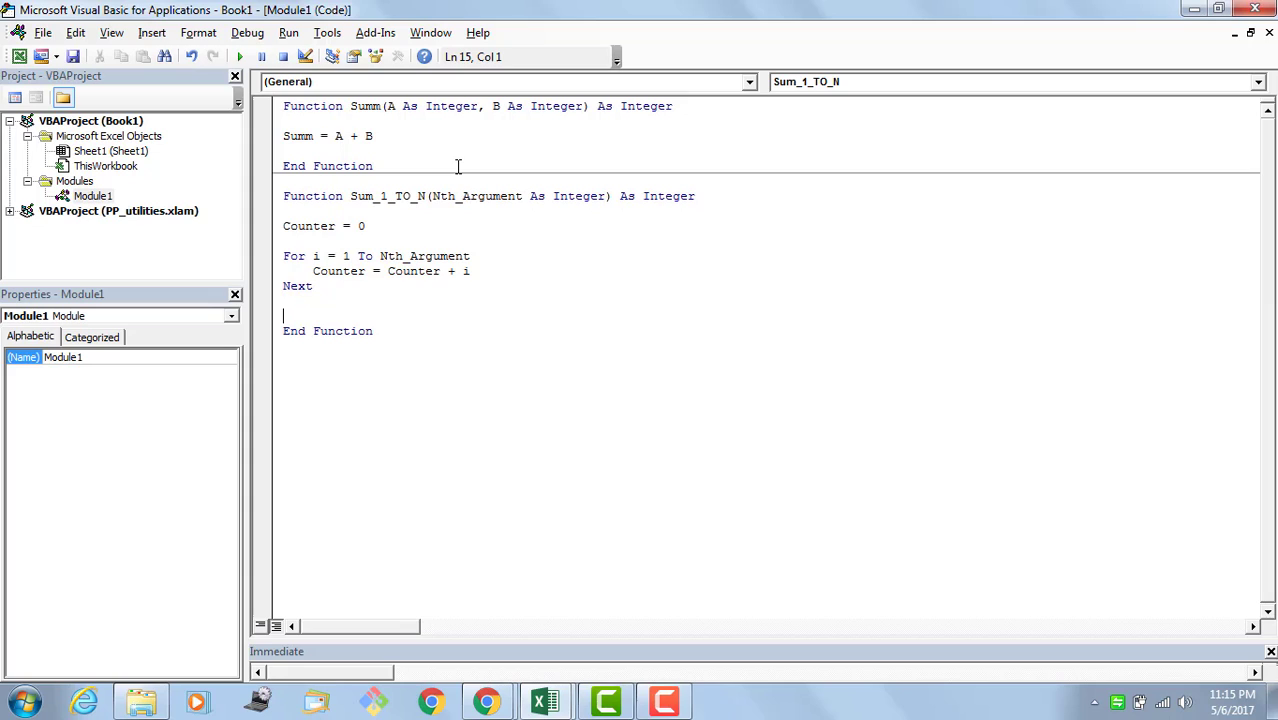
text(Sum)
text(_1)
text(_To_N )
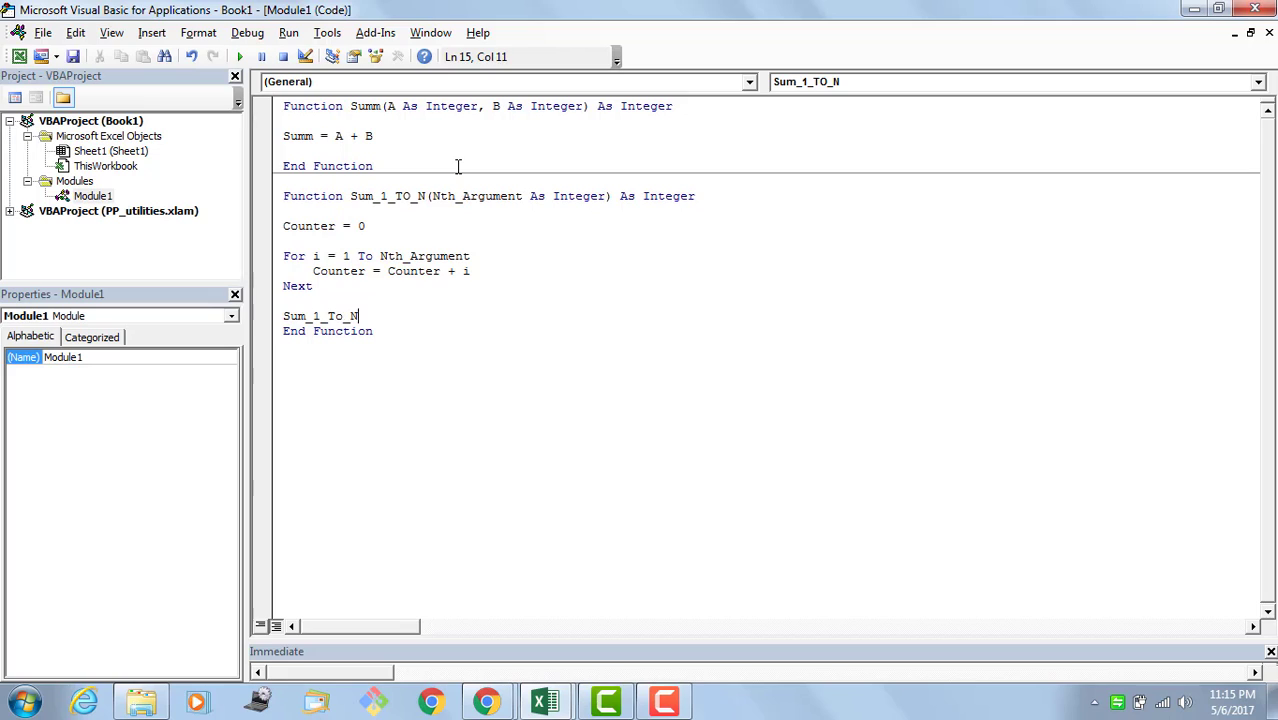
text(= C)
text(ounter)
key(Return)
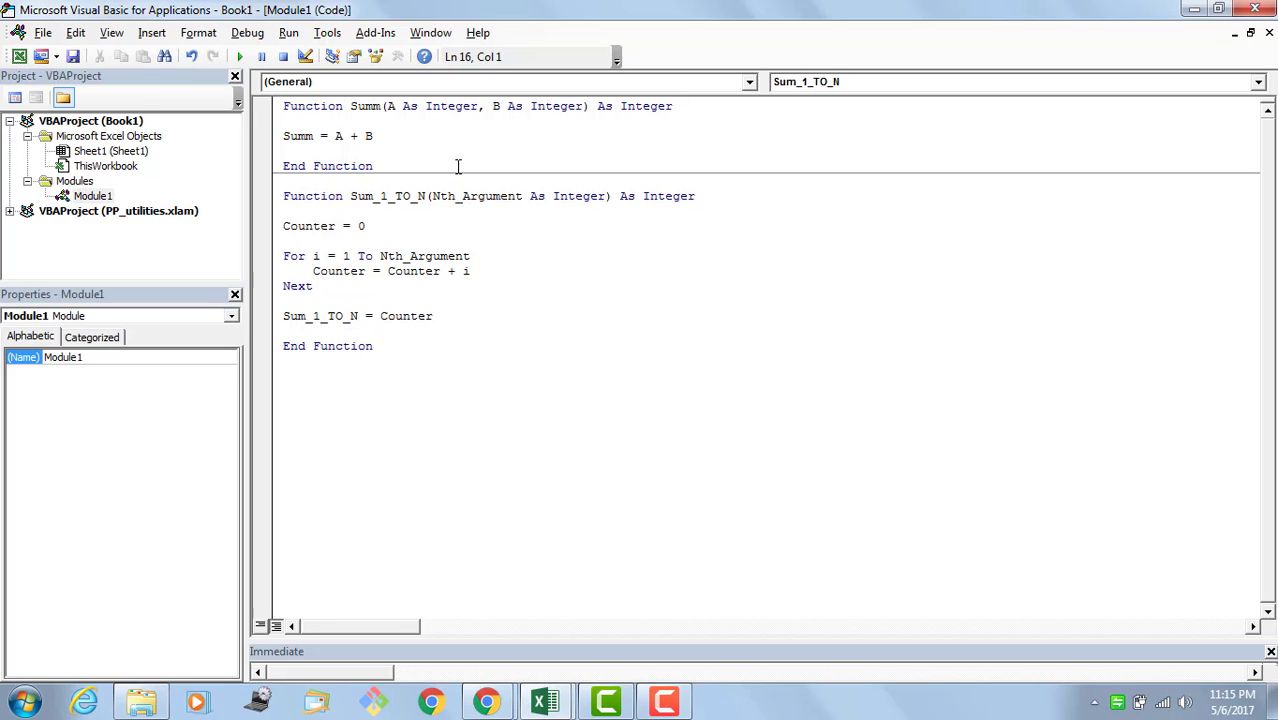
Step: Back in Excel, enter =Sum_1_TO_N(3) in cell K13, which returns 6
key(alt+F11)
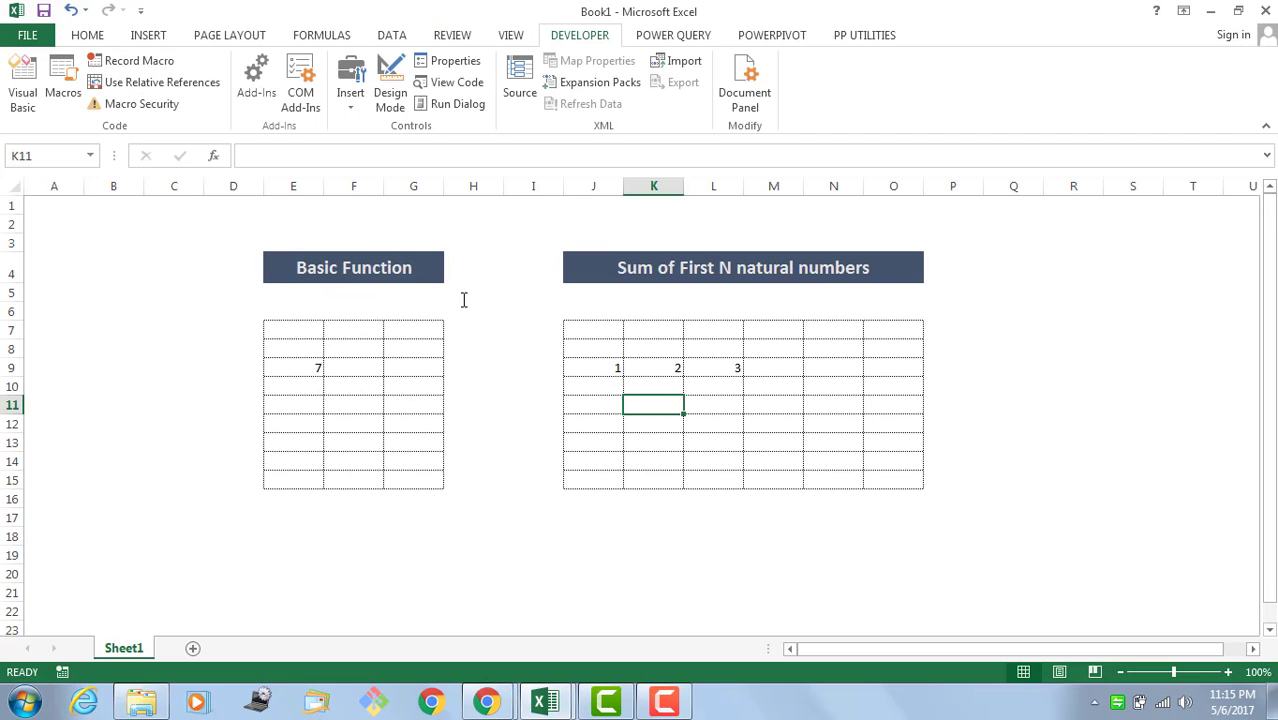
key(Down)
key(Down)
text(=sum)
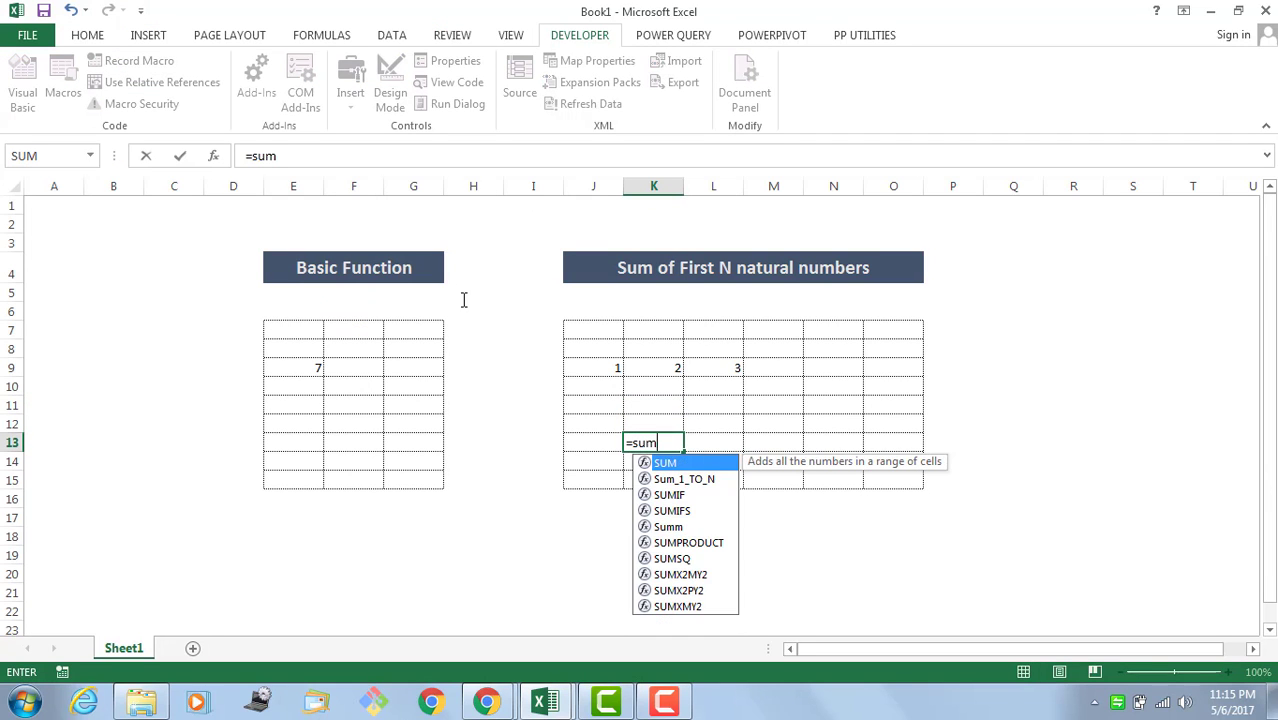
key(Down)
key(Tab)
text(3)
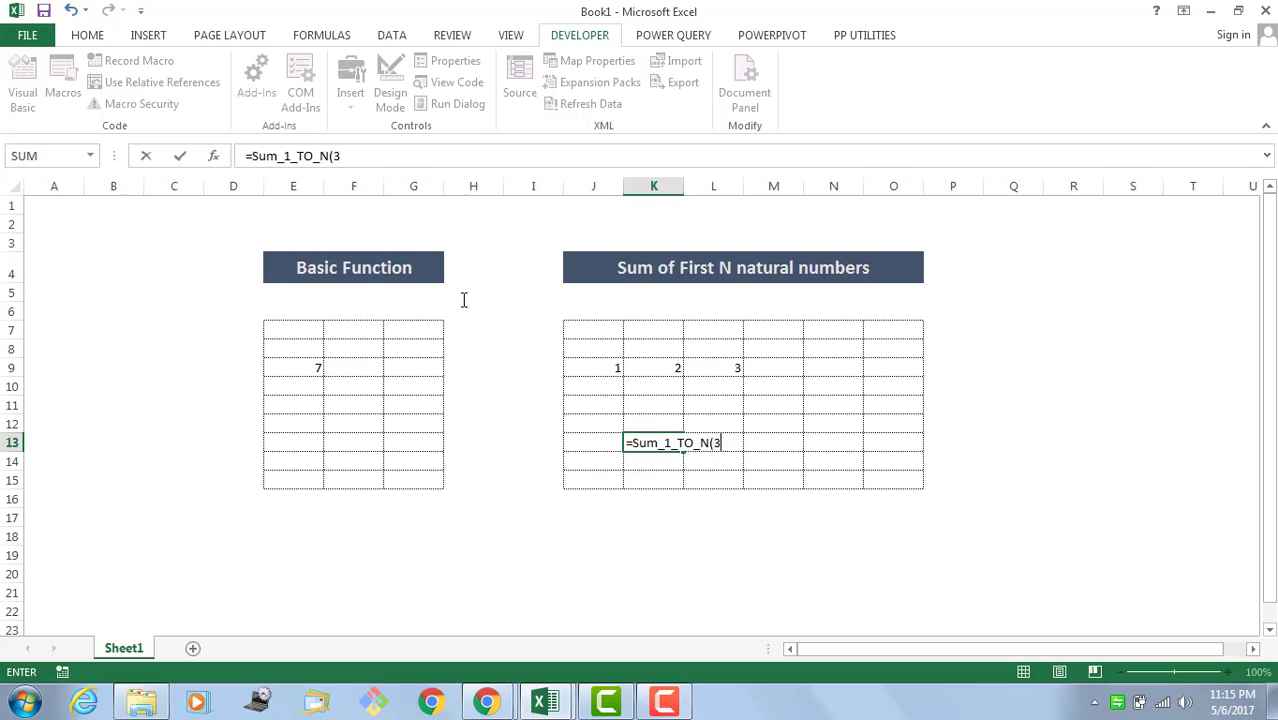
text())
key(Return)
key(Up)
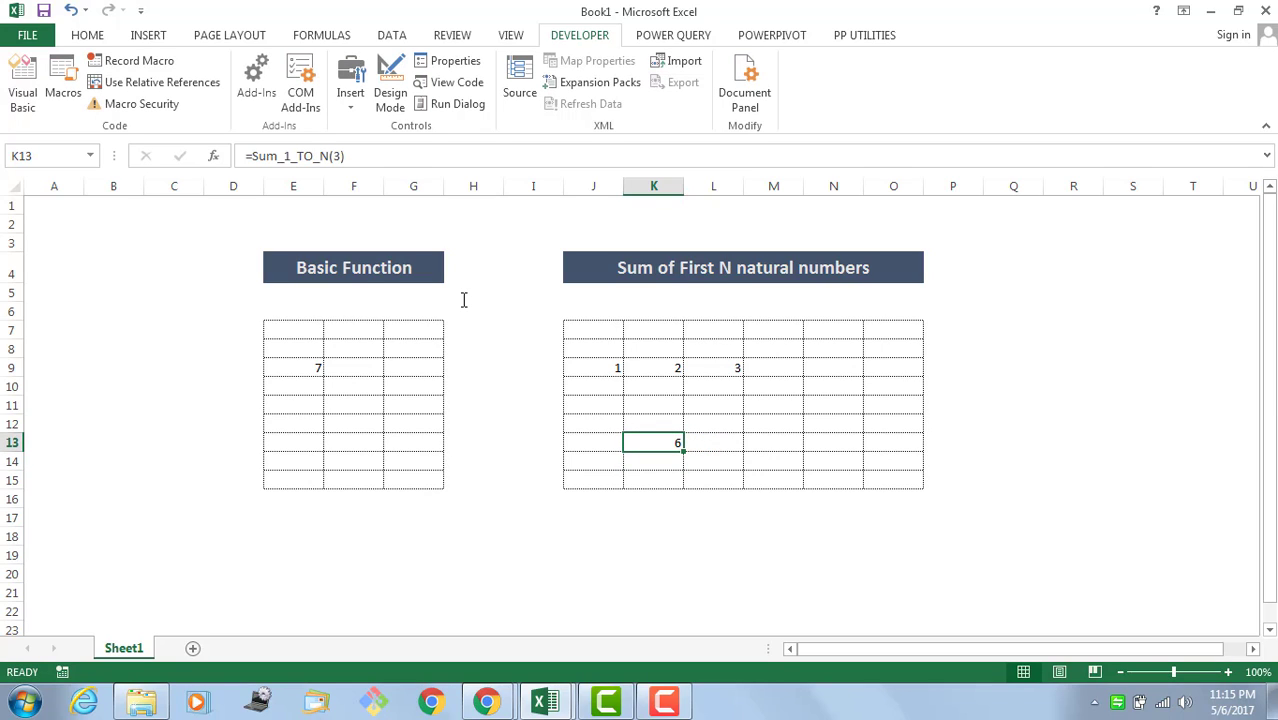
Step: Enter =Sum_1_TO_N(10) in cell M13, which returns 55
key(Right)
key(Right)
text(=su)
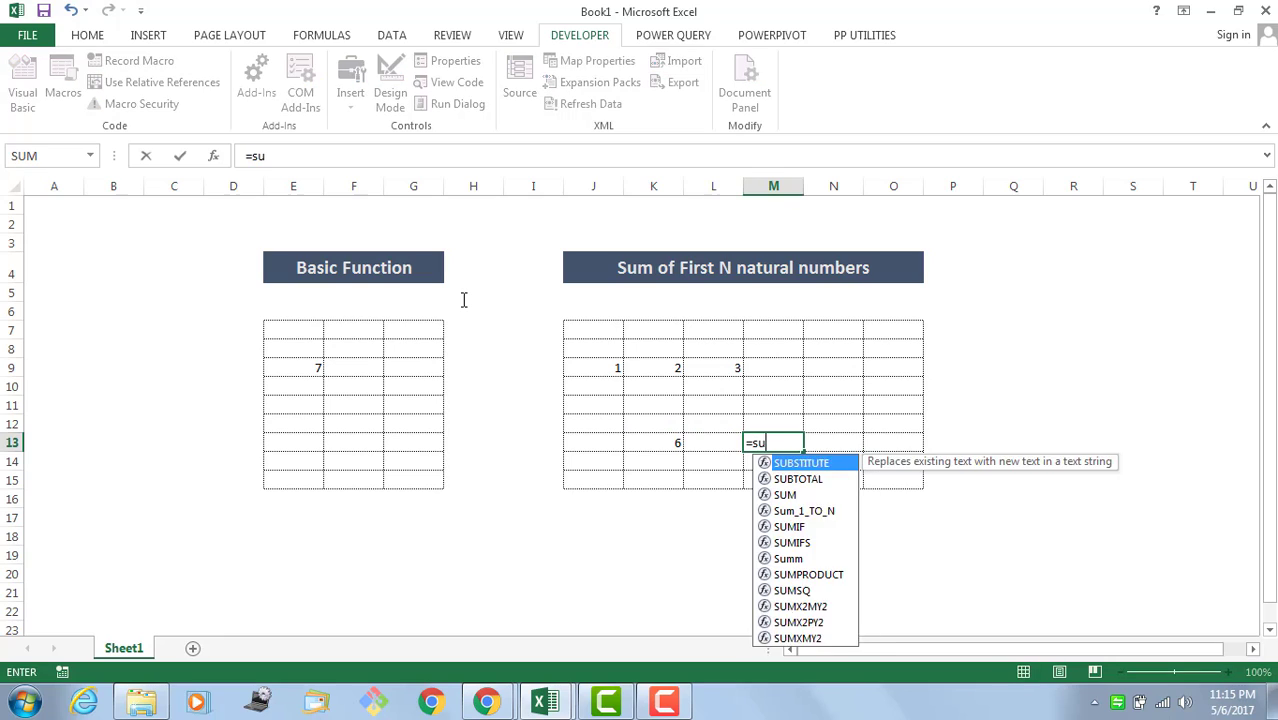
text(m)
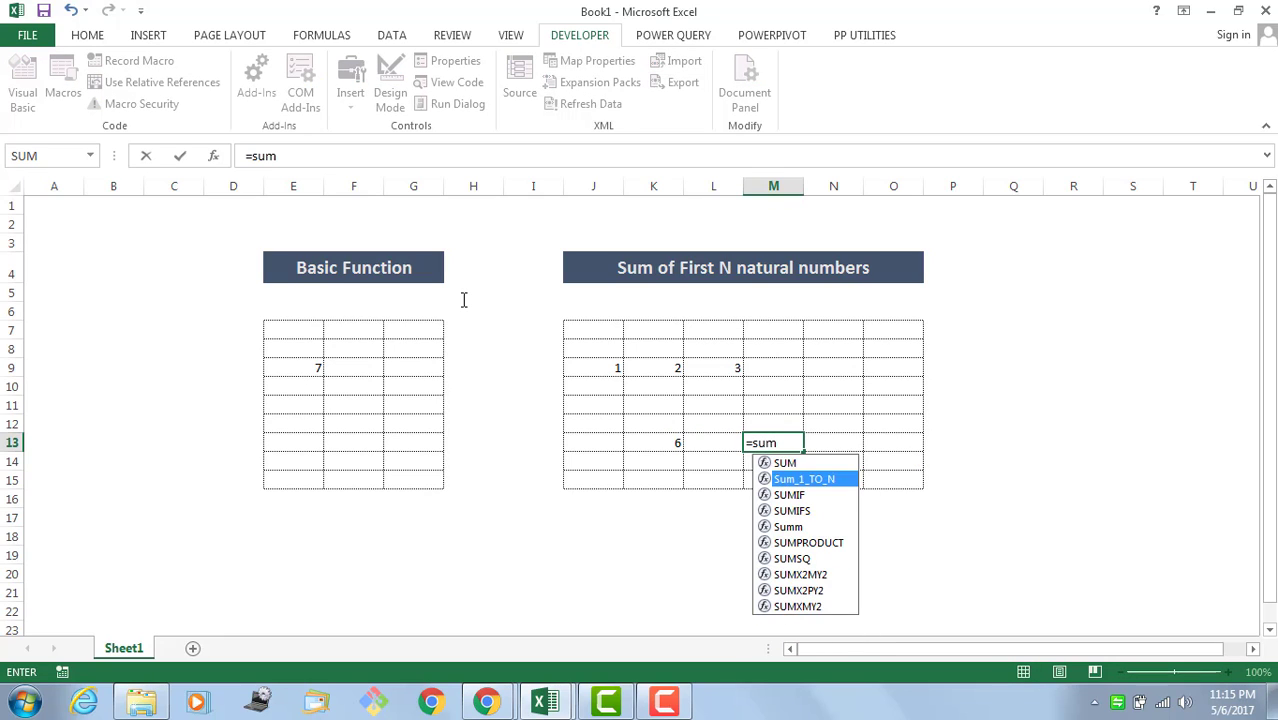
key(Tab)
text(10)
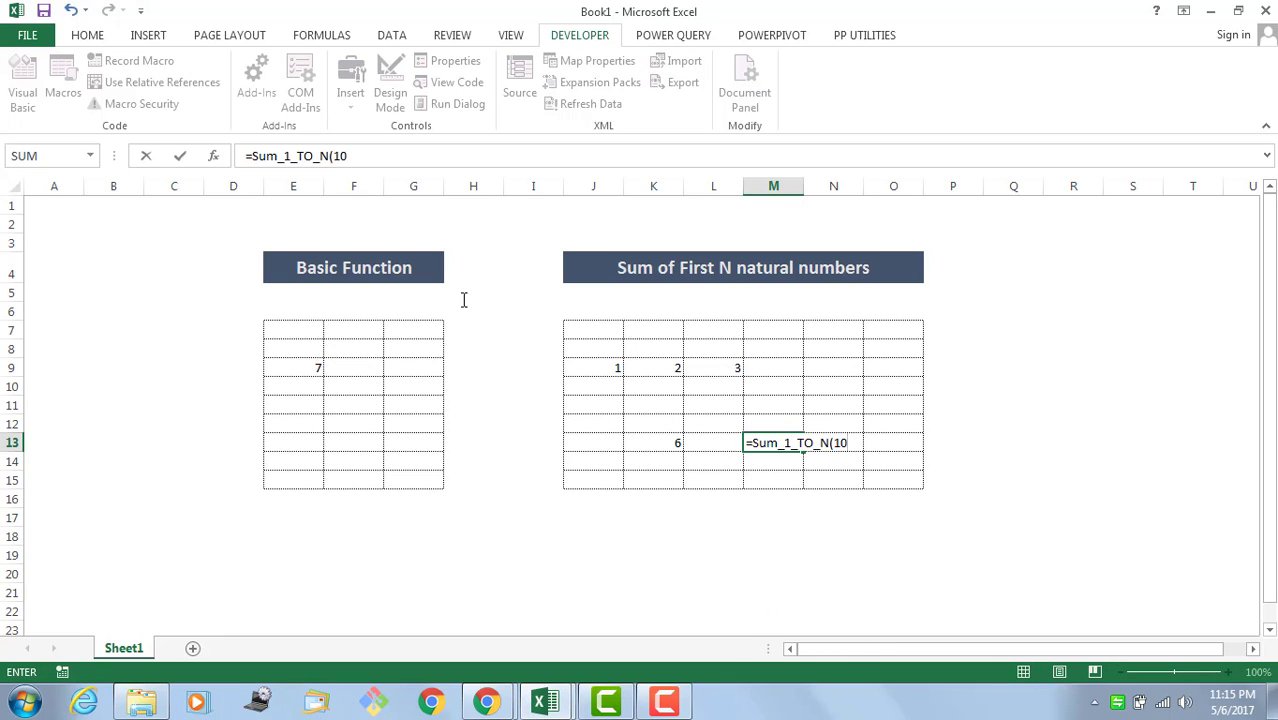
text())
key(Return)
key(Up)
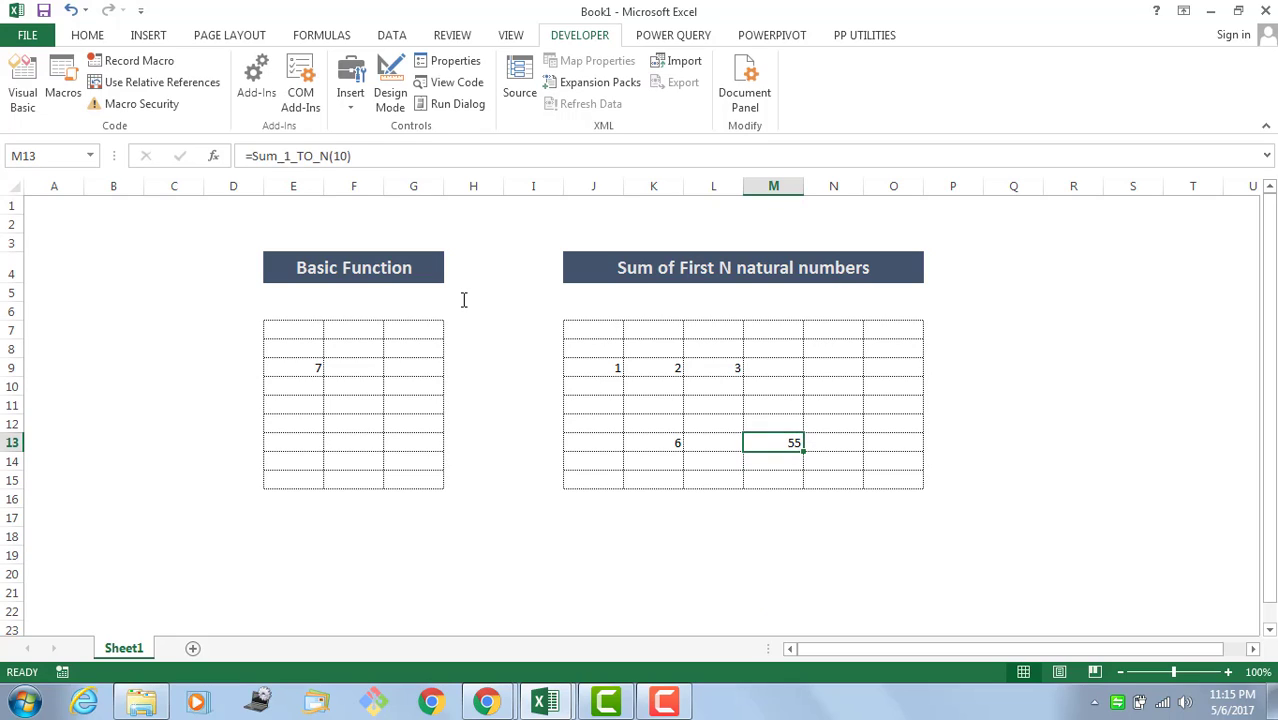